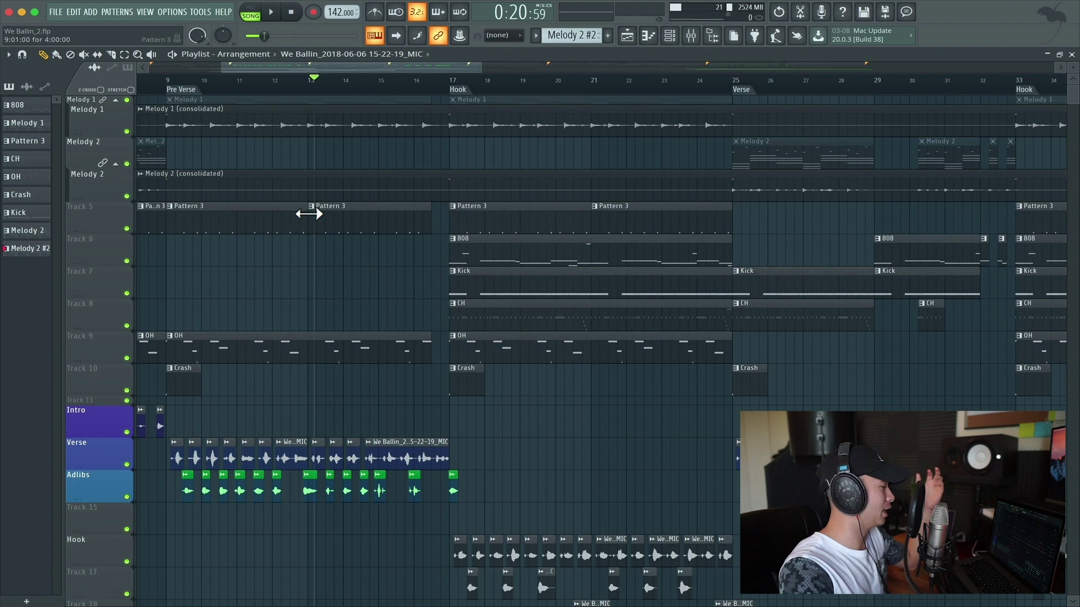
# - Scroll the Playlist until Track 6 is at the top and the vocal tracks show
pyautogui.scroll(-4, 658, 302)
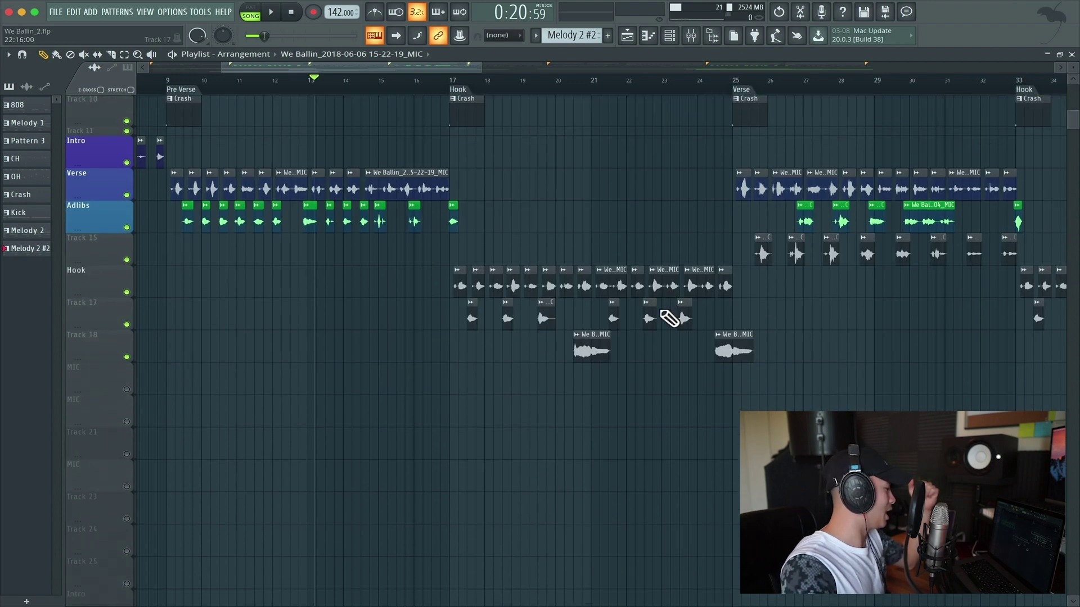
pyautogui.scroll(4, 827, 281)
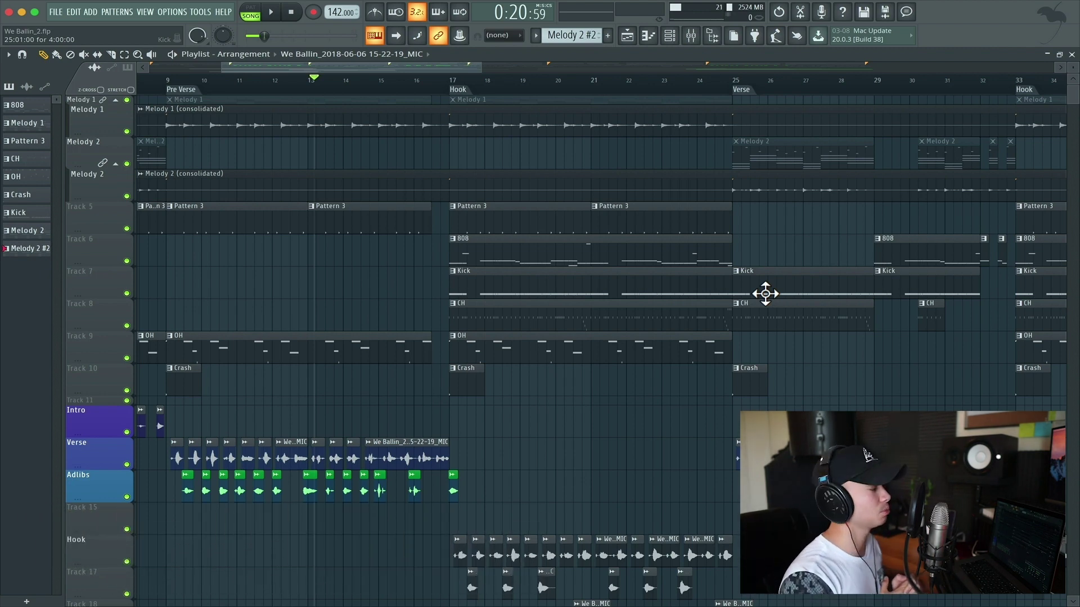
pyautogui.scroll(-4, 448, 264)
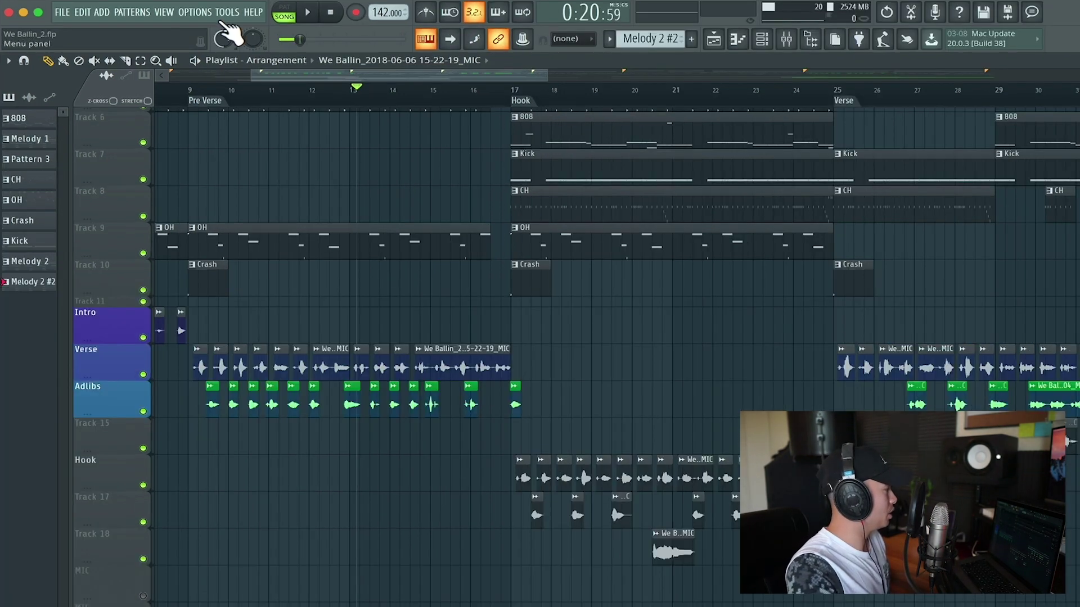
pyautogui.click(181, 11)
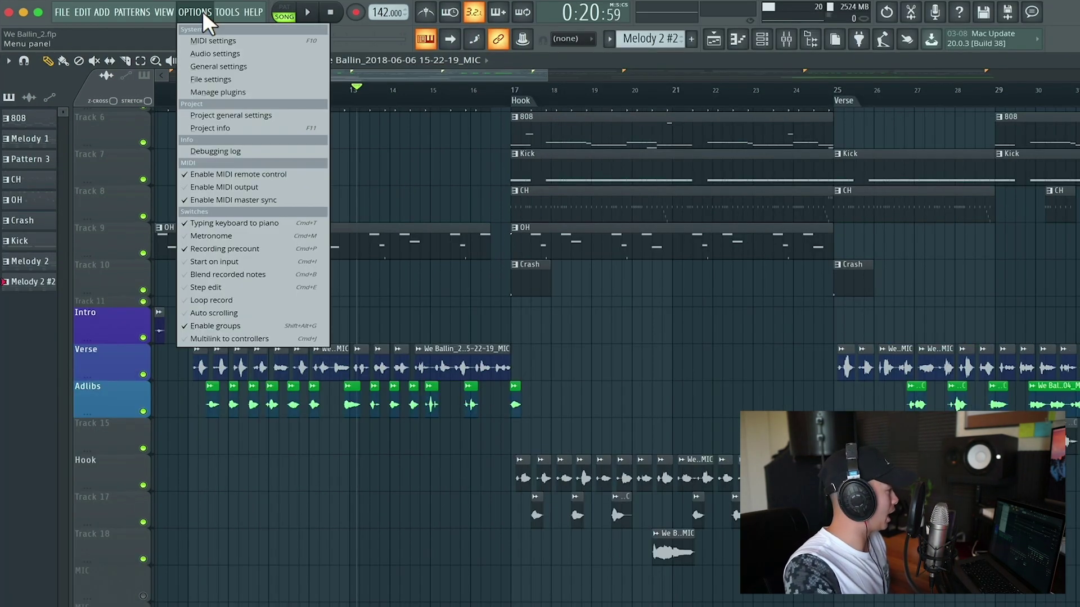
pyautogui.click(232, 114)
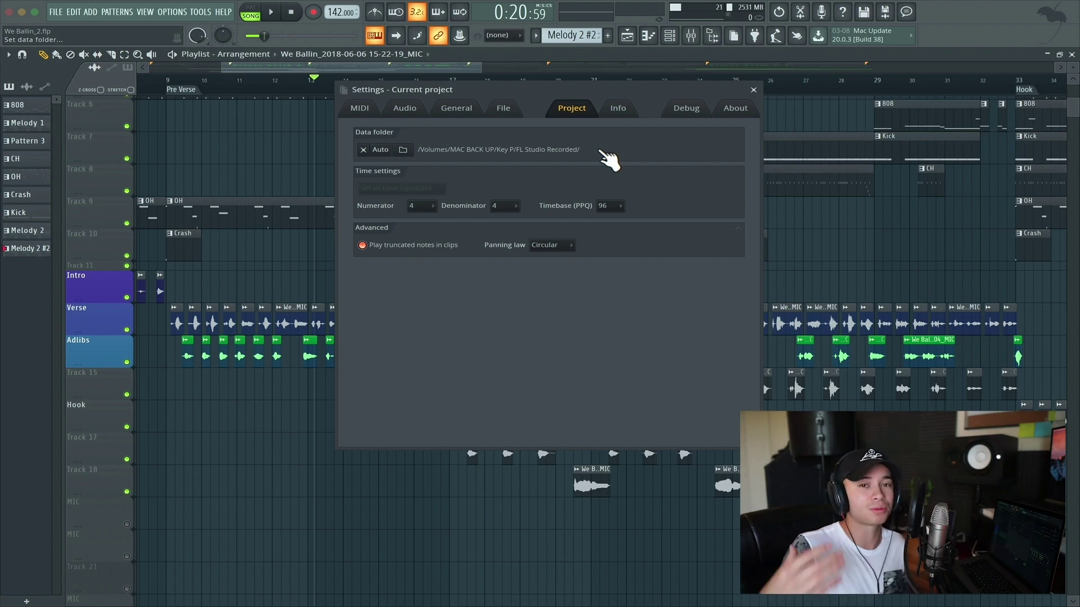
pyautogui.press('Escape')
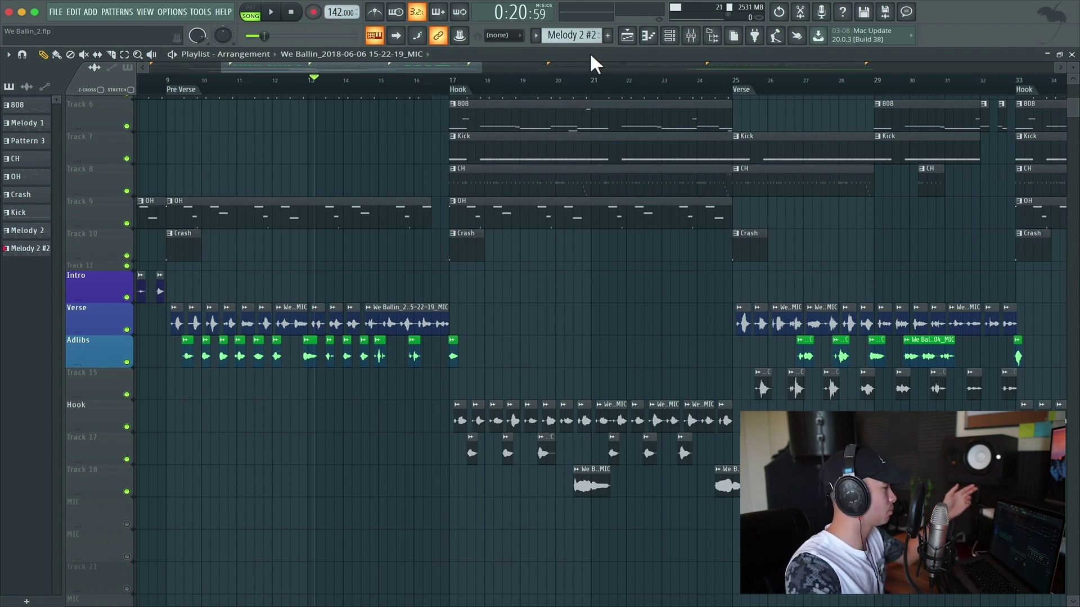
# - Set the MIC mixer insert's input to Input 1 and arm it for disk recording
pyautogui.click(691, 37)
pyautogui.click(256, 150)
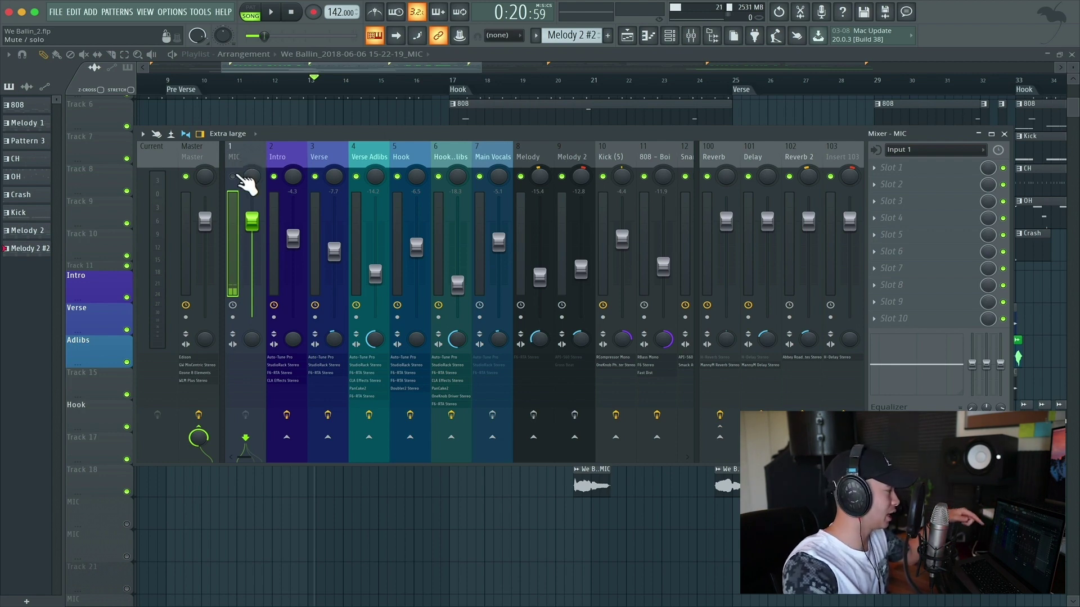
pyautogui.click(925, 151)
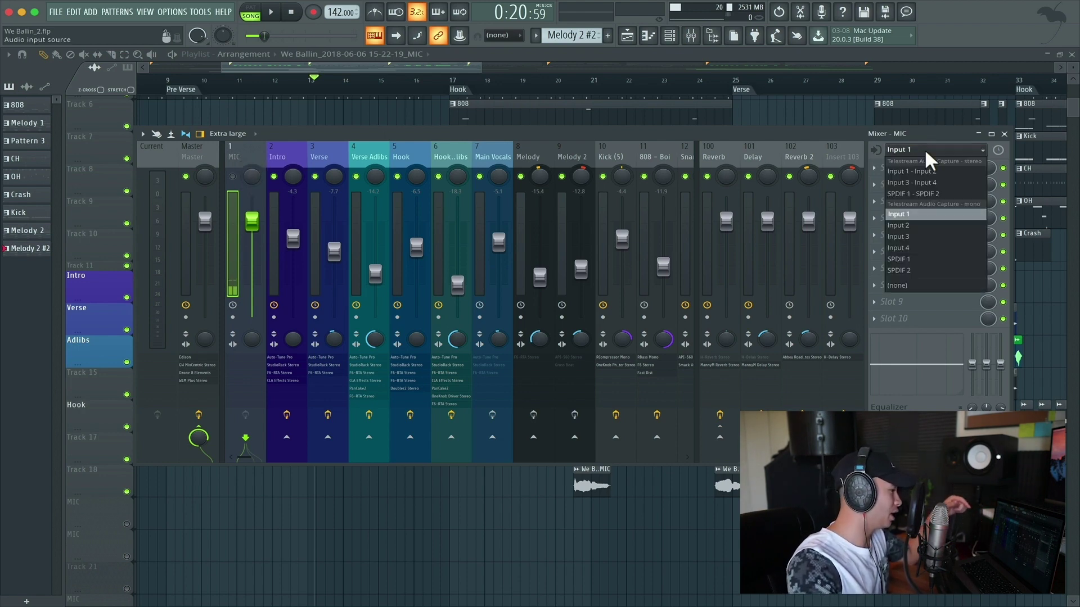
pyautogui.click(916, 215)
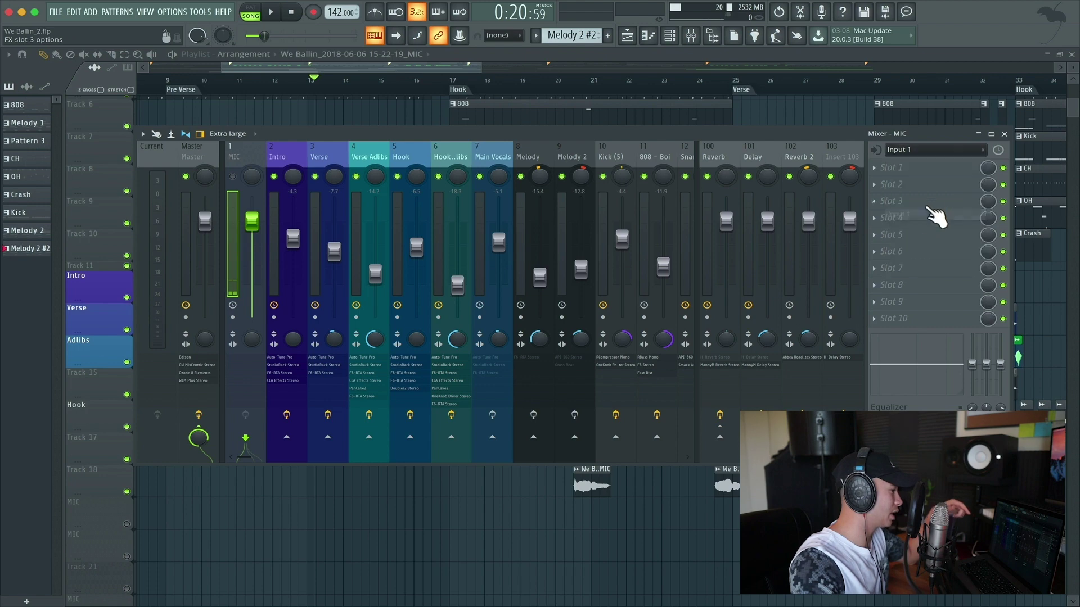
pyautogui.click(233, 318)
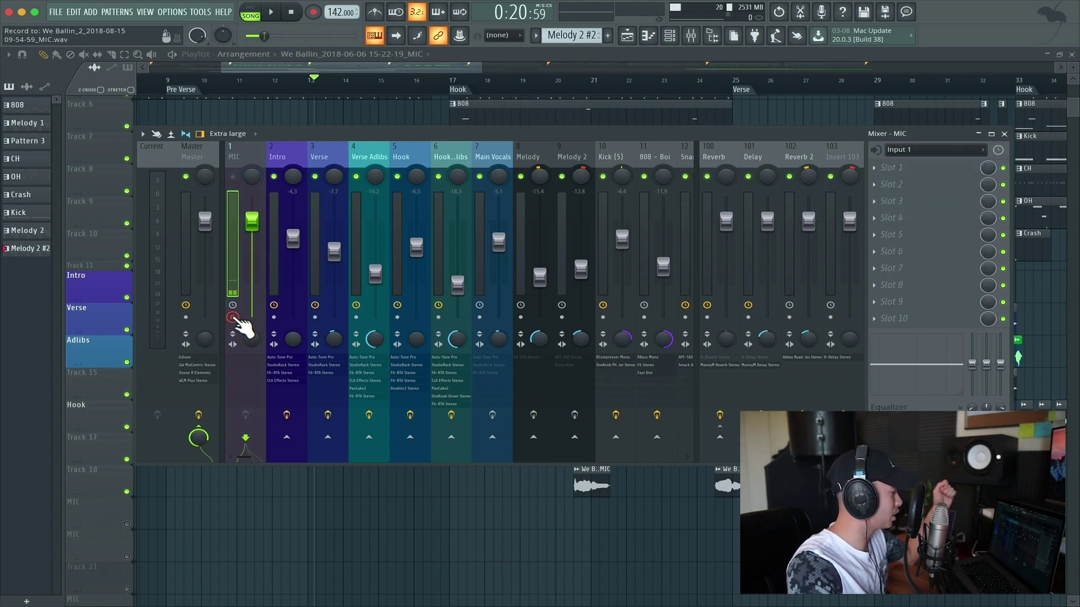
pyautogui.press('F9')
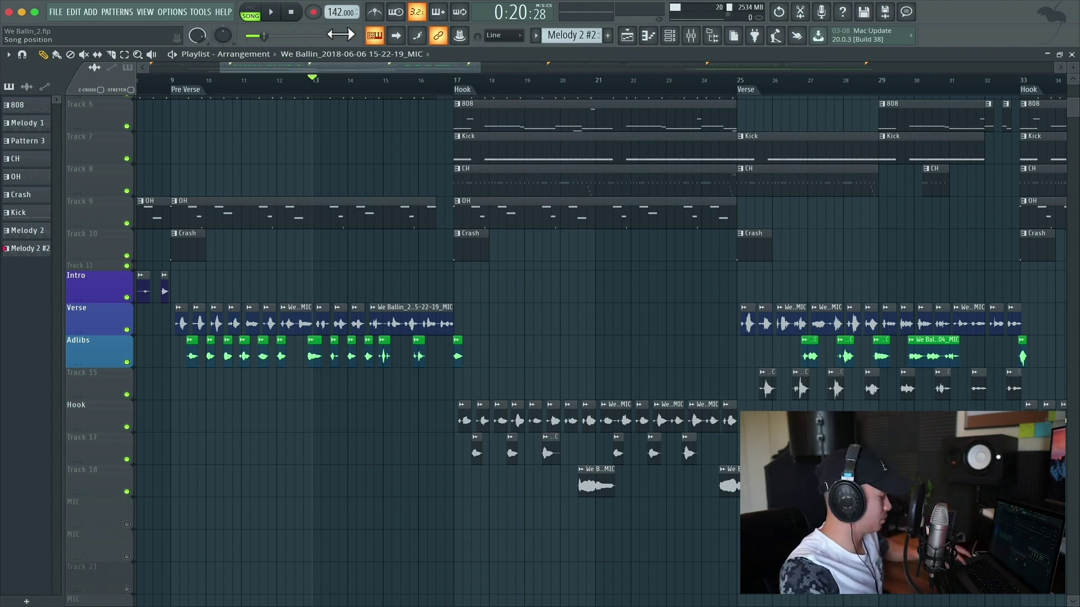
# - Turn on recording mode and choose 'Everything' as what to record
pyautogui.click(318, 17)
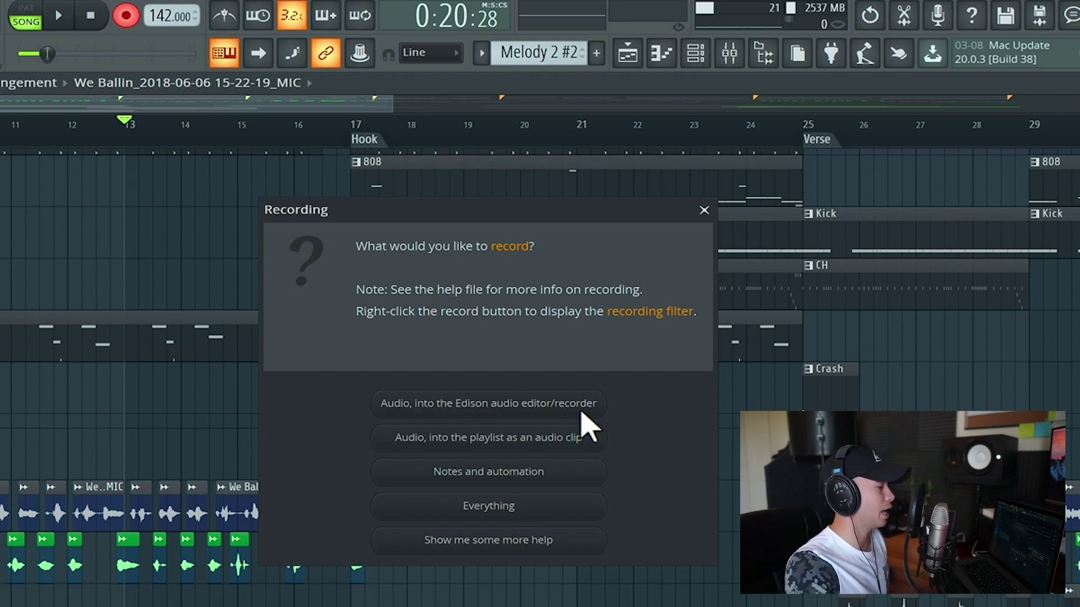
pyautogui.click(509, 509)
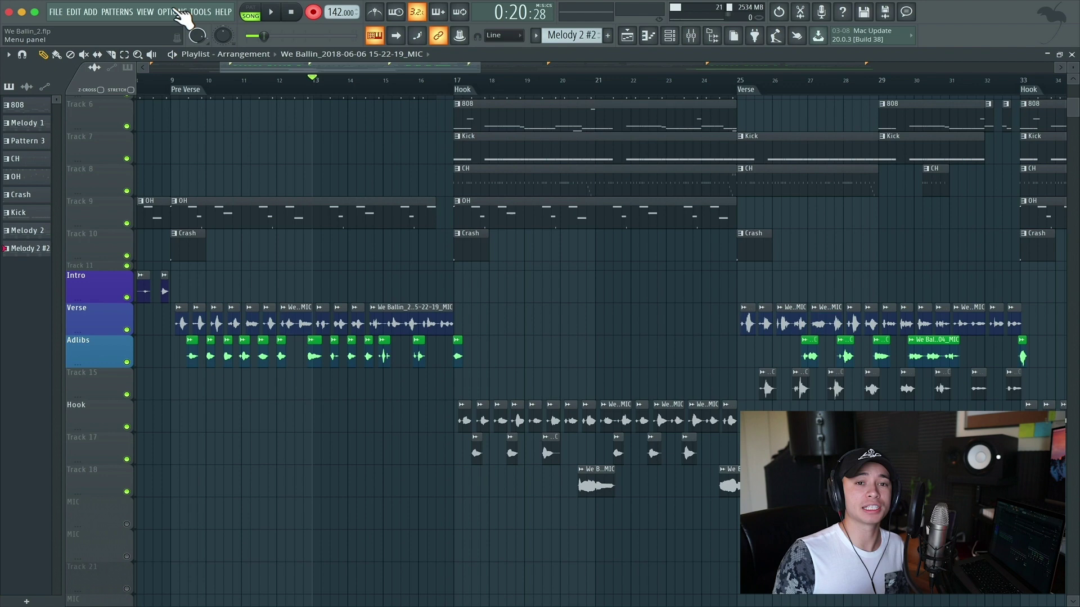
# - Disable effects on the Intro, Verse and Verse Adlibs inserts, then open Options > Audio settings
pyautogui.press('F9')
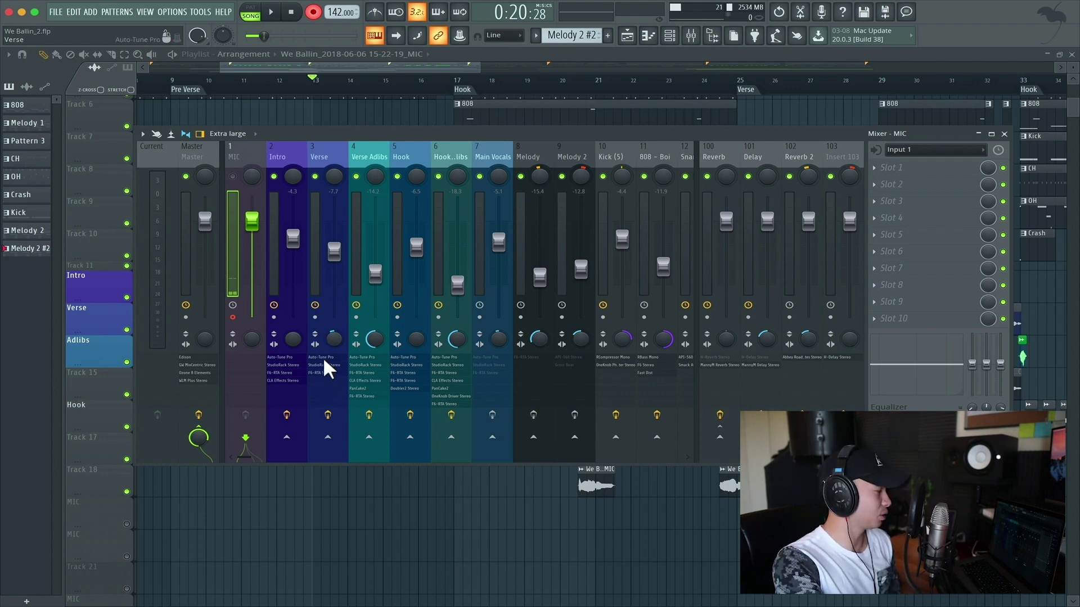
pyautogui.click(281, 157)
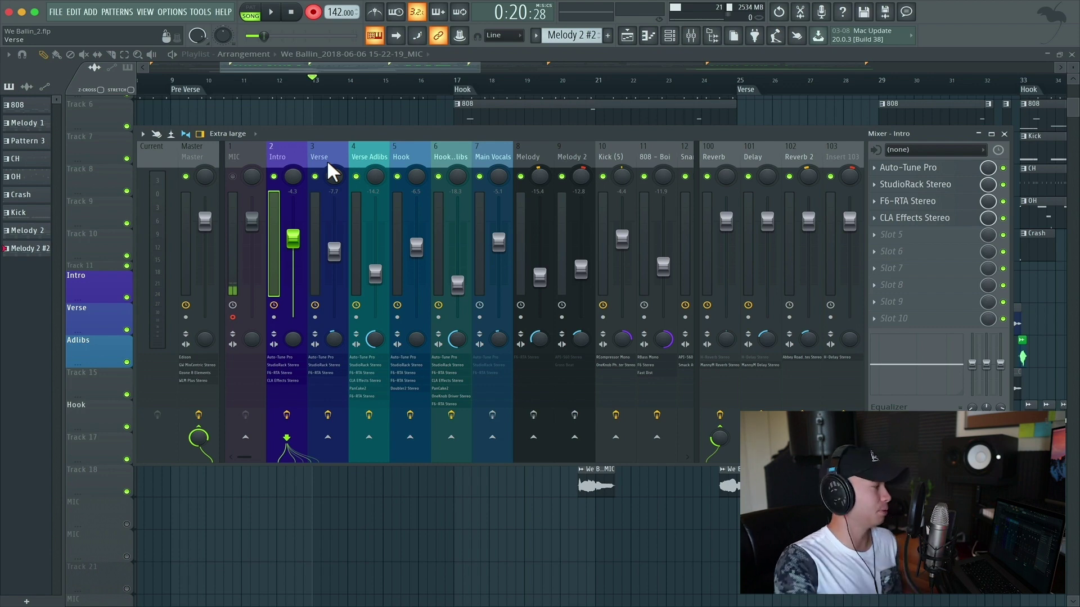
pyautogui.click(287, 415)
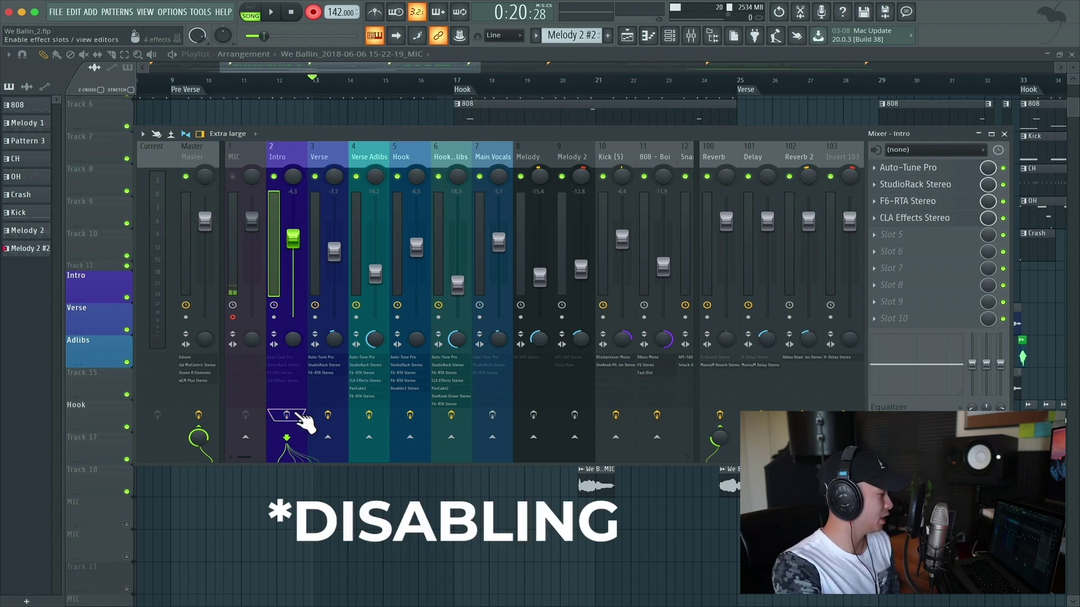
pyautogui.click(328, 415)
pyautogui.click(369, 415)
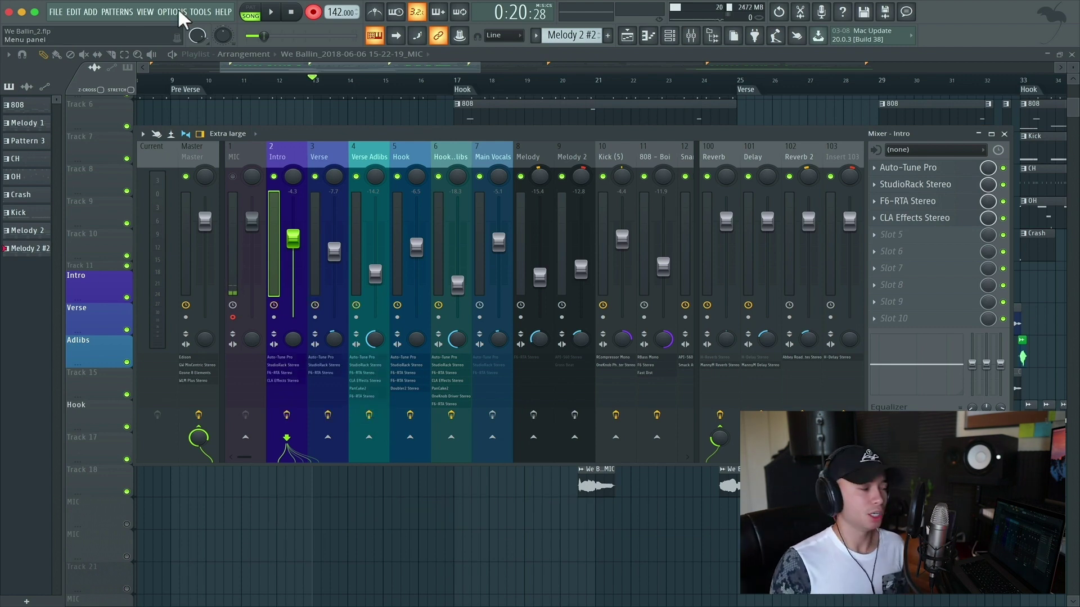
pyautogui.click(177, 8)
pyautogui.click(190, 45)
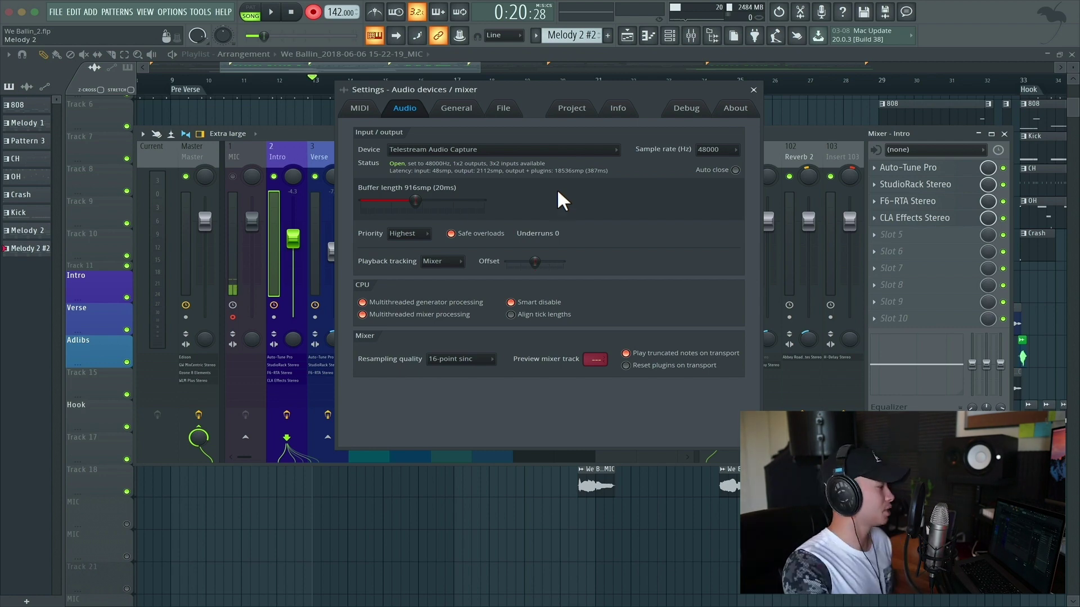
# - Close the audio Settings dialog
pyautogui.click(753, 91)
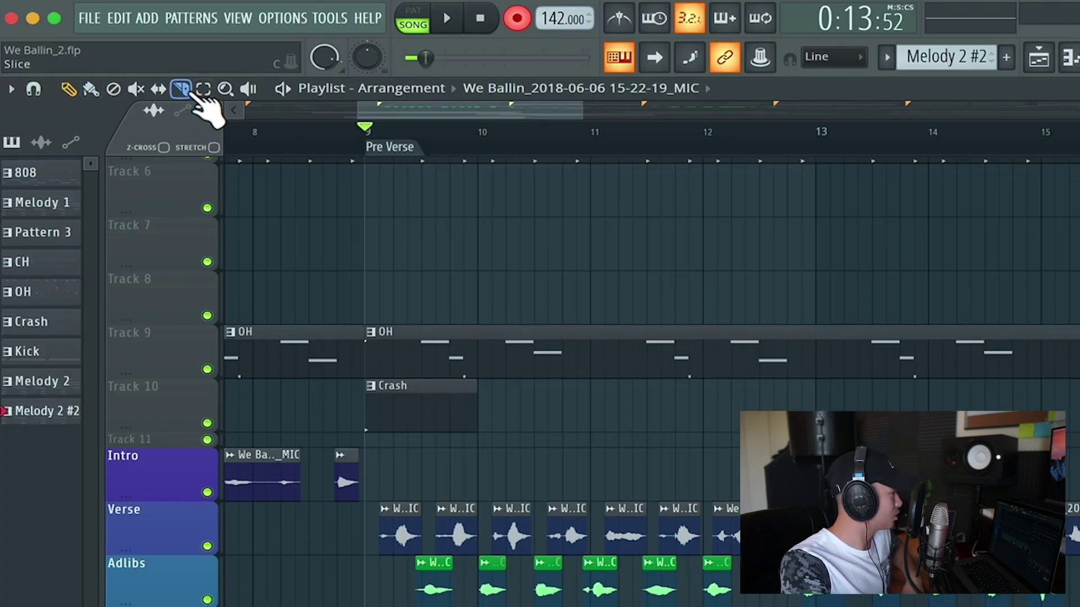
# - Insert one empty track above Adlibs, between the Verse and Adlibs tracks
pyautogui.click(188, 92)
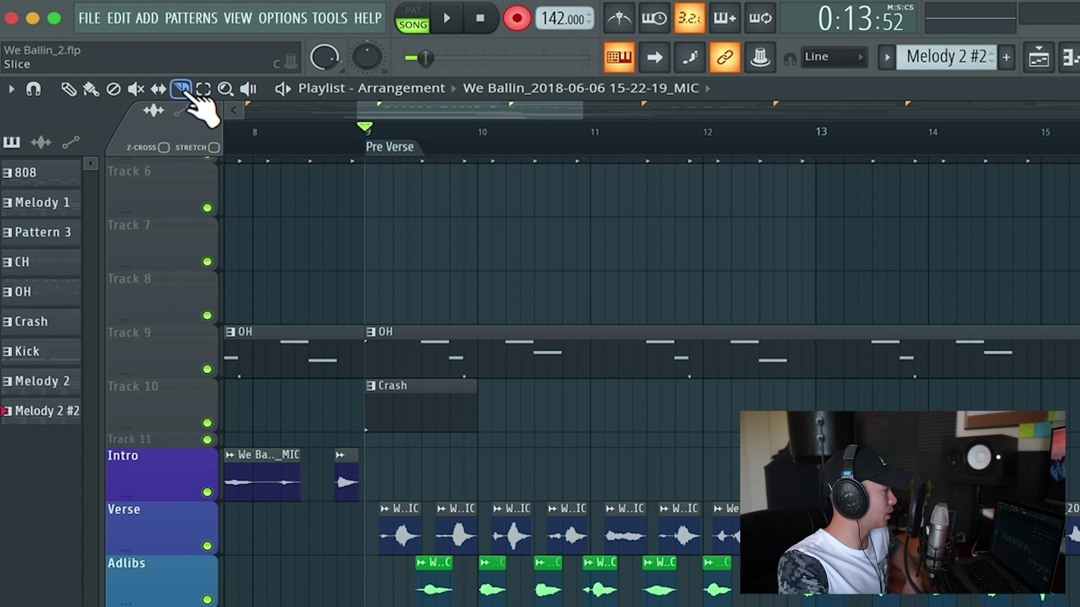
pyautogui.click(70, 90)
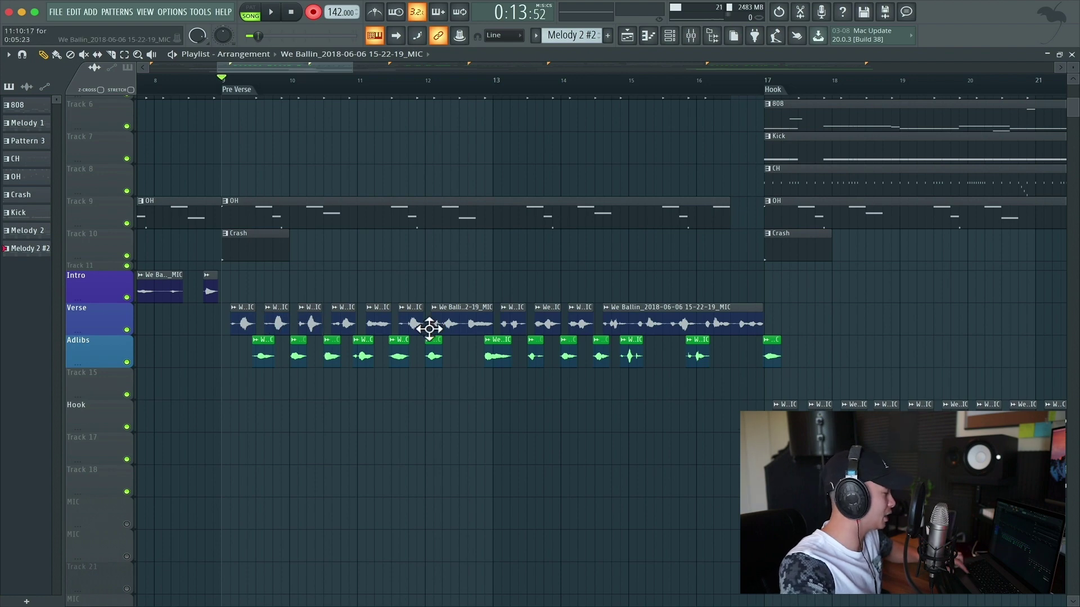
pyautogui.moveTo(208, 324); pyautogui.dragTo(746, 327)
pyautogui.rightClick(111, 344)
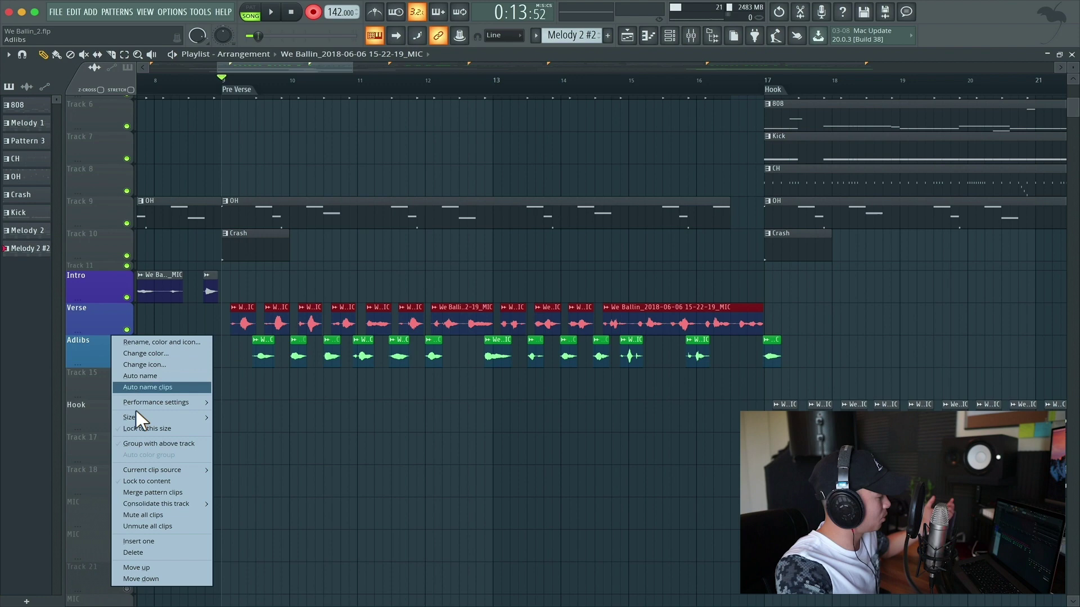
pyautogui.click(150, 541)
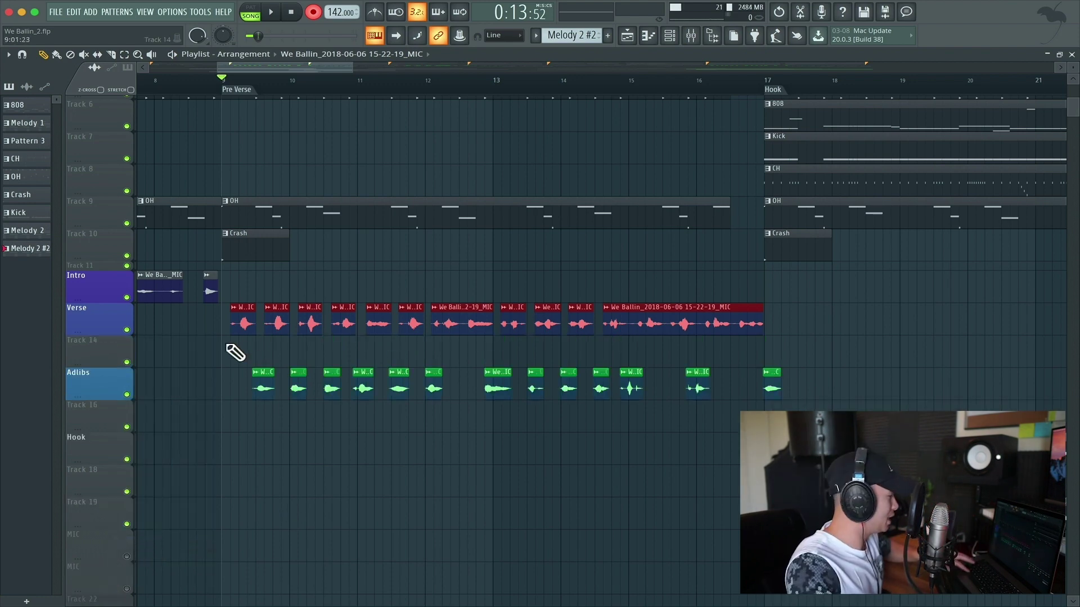
pyautogui.click(215, 325)
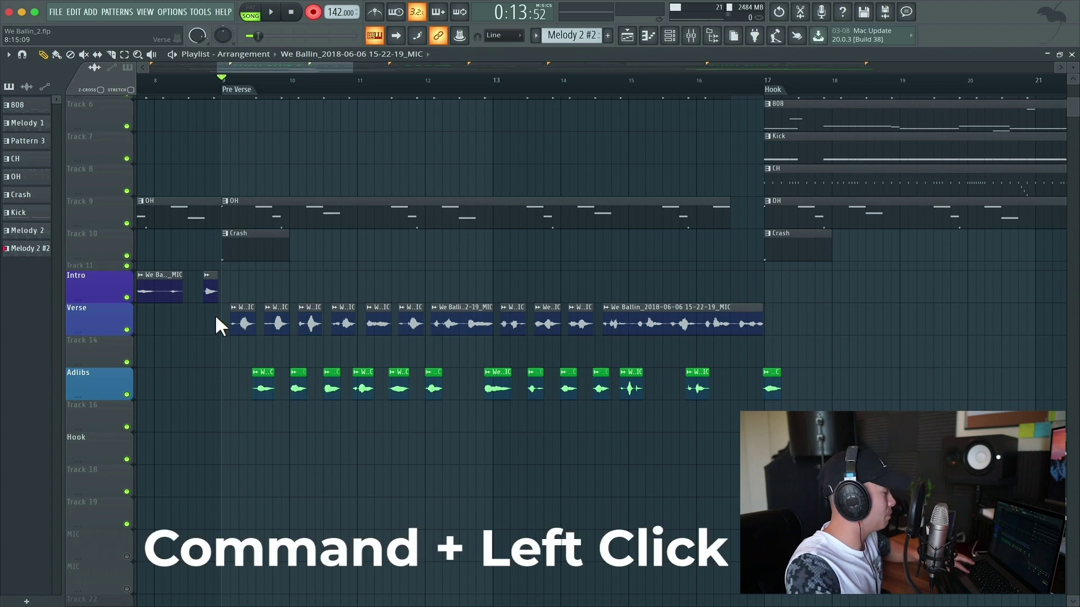
# - Copy the eleven Verse clips into Track 14, keeping one clip stretched across the verse
pyautogui.keyDown('super'); pyautogui.click(211, 317); pyautogui.keyUp('super')
pyautogui.moveTo(212, 317); pyautogui.dragTo(792, 315)
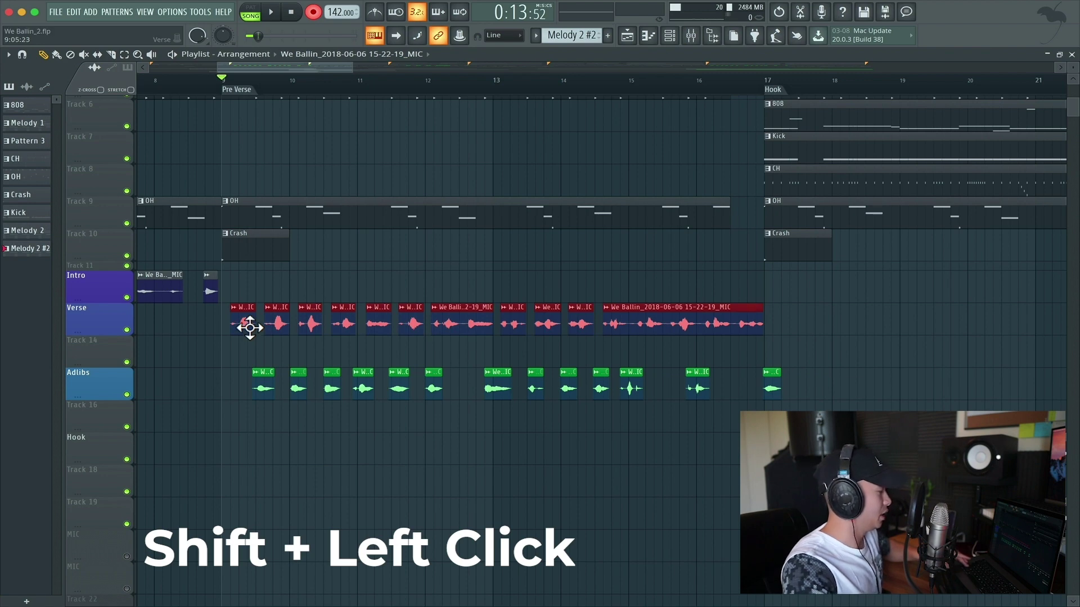
pyautogui.keyDown('shift'); pyautogui.moveTo(249, 328); pyautogui.dragTo(246, 367); pyautogui.keyUp('shift')
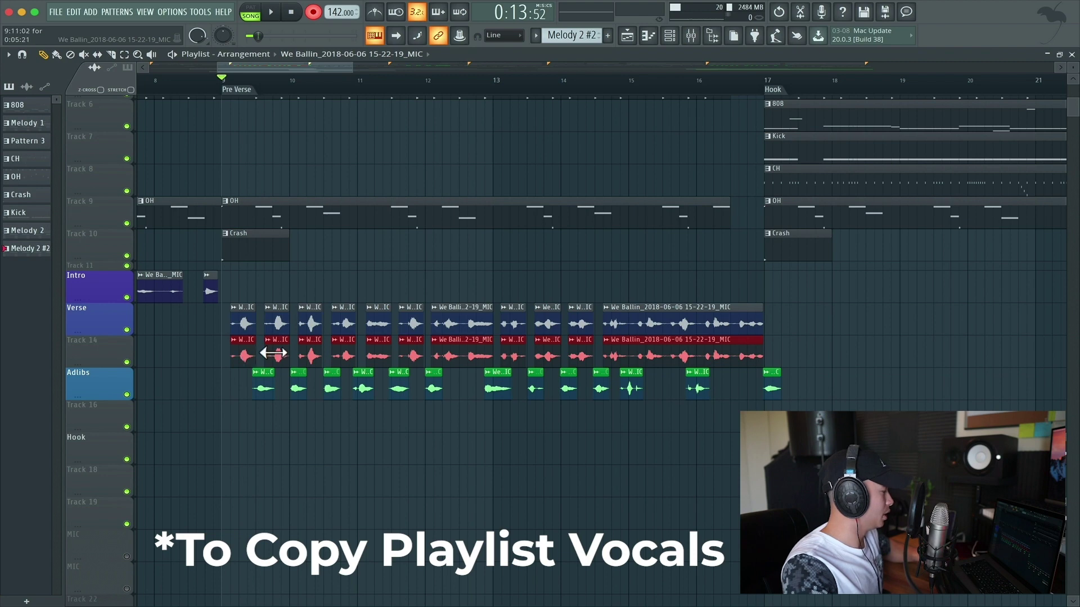
pyautogui.rightClick(651, 352)
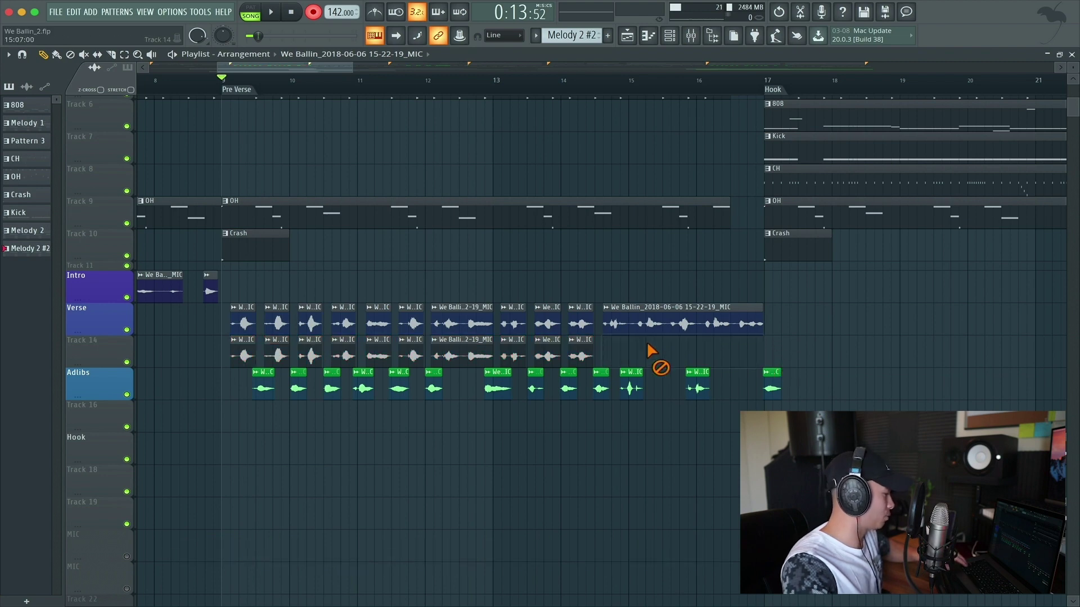
pyautogui.moveTo(650, 351)
pyautogui.mouseDown()
pyautogui.moveTo(272, 352)
pyautogui.moveTo(287, 355)
pyautogui.mouseUp()
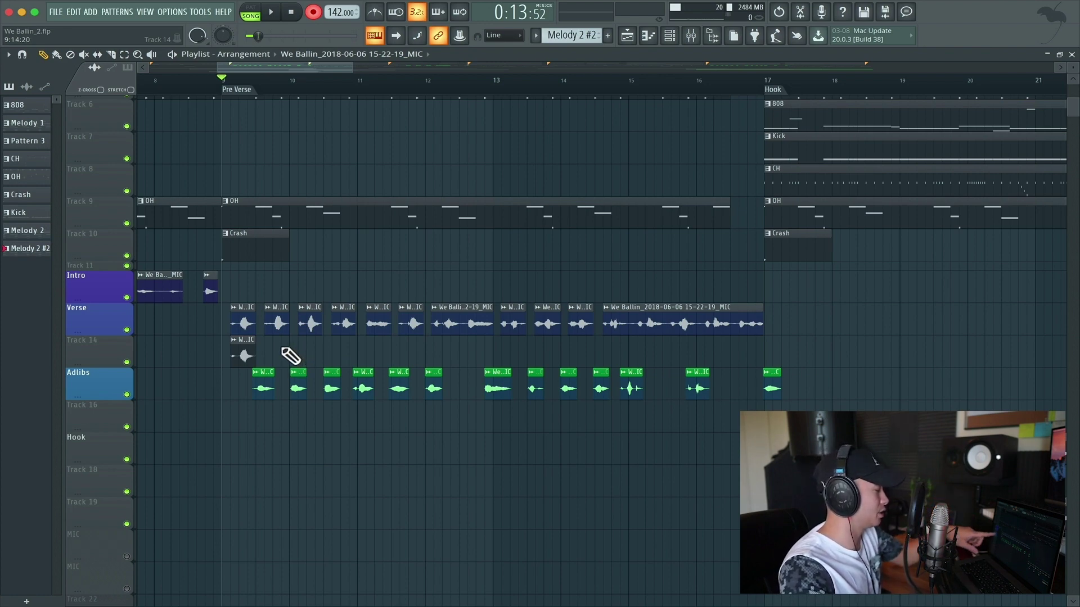
pyautogui.moveTo(256, 356); pyautogui.dragTo(771, 363)
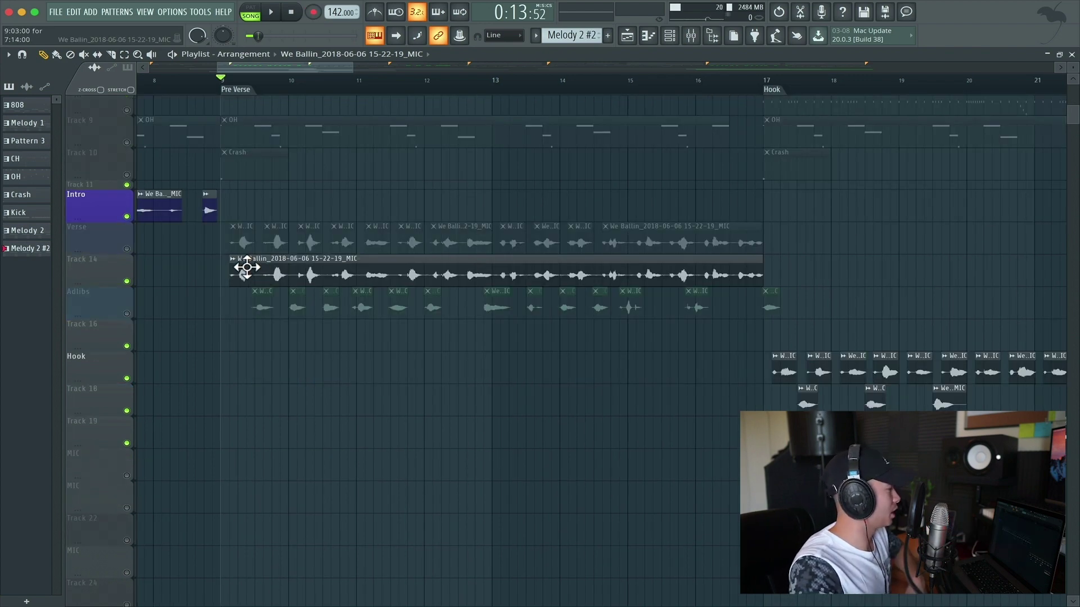
# - Slice the Track 14 vocal into two clips near its start
pyautogui.scroll(8, 284, 241)
pyautogui.click(113, 56)
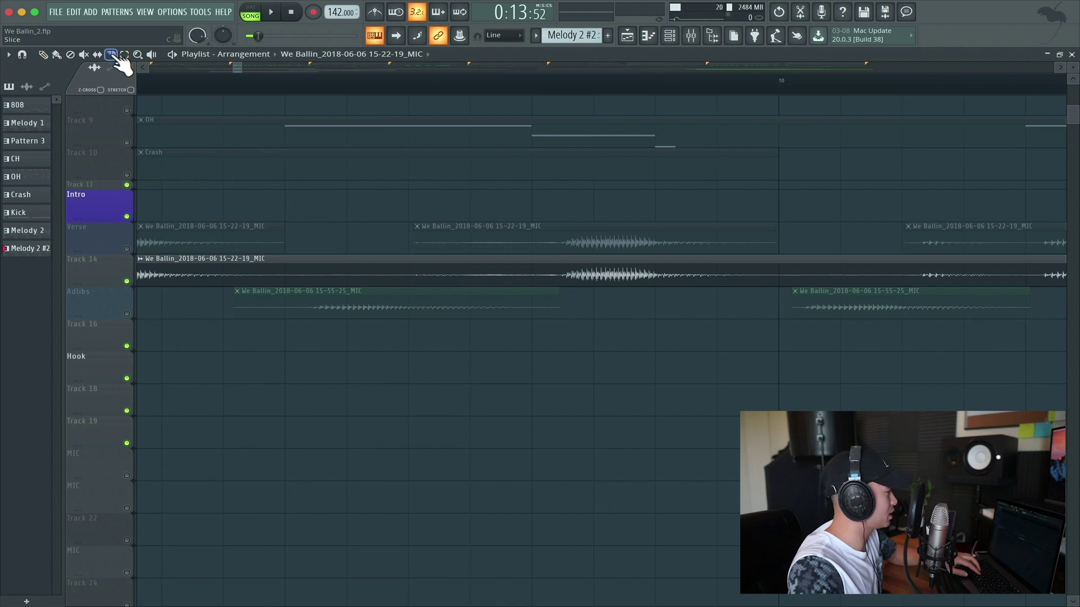
pyautogui.keyDown('shift'); pyautogui.click(285, 274); pyautogui.keyUp('shift')
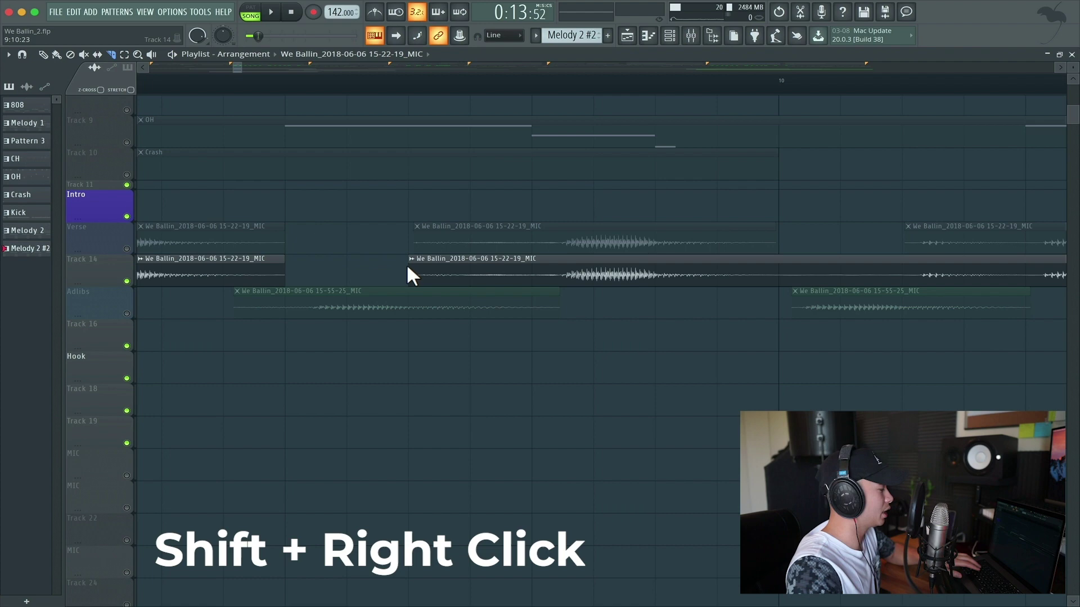
# - Cut Track 14's vocal at a second point and delete the section between the cuts
pyautogui.click(332, 272)
pyautogui.press('c')
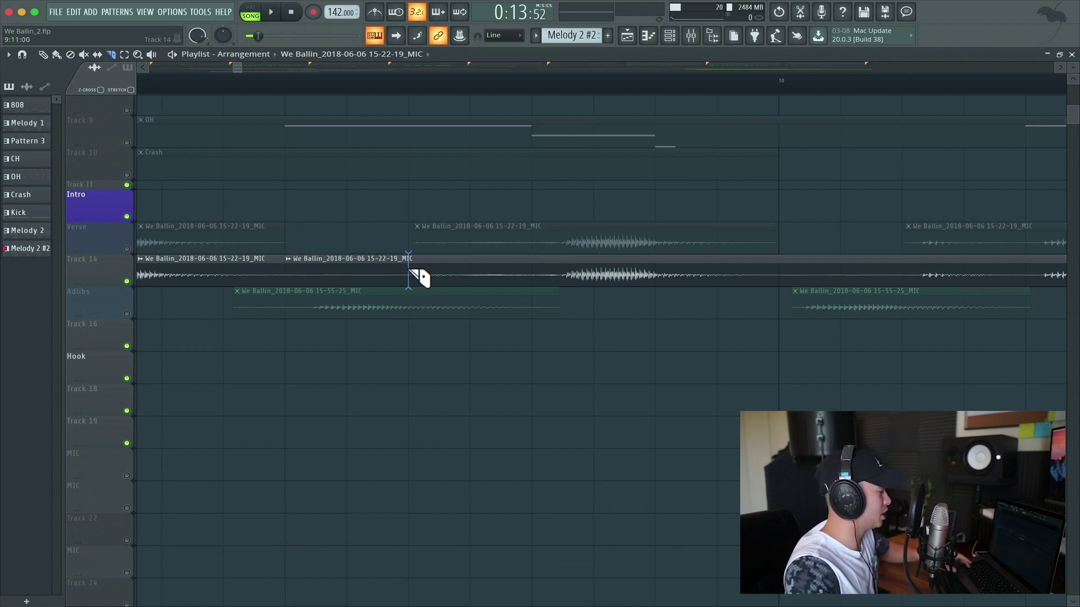
pyautogui.click(409, 274)
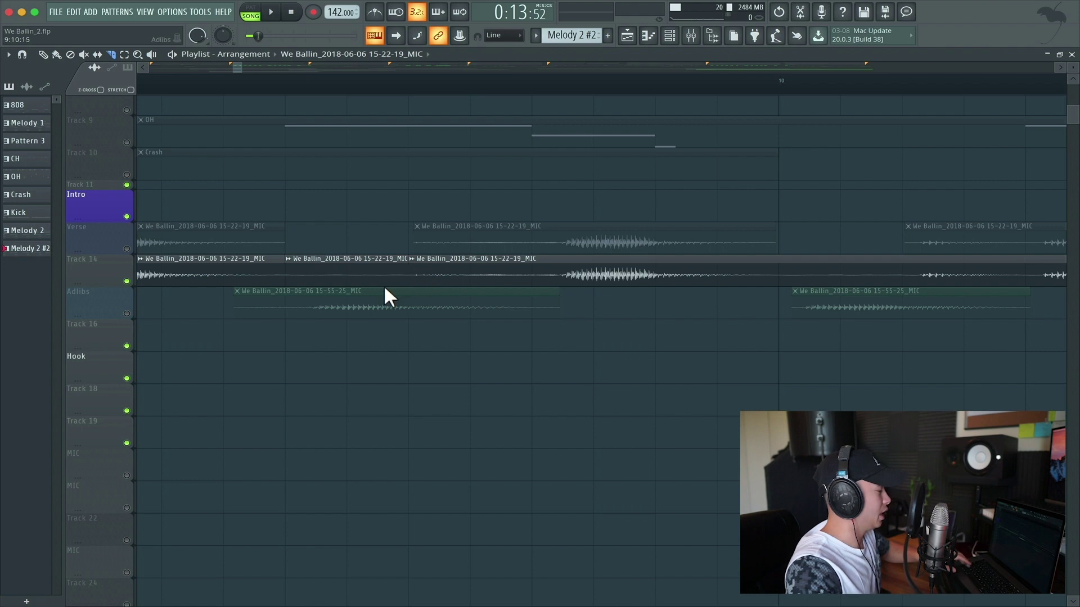
pyautogui.click(43, 54)
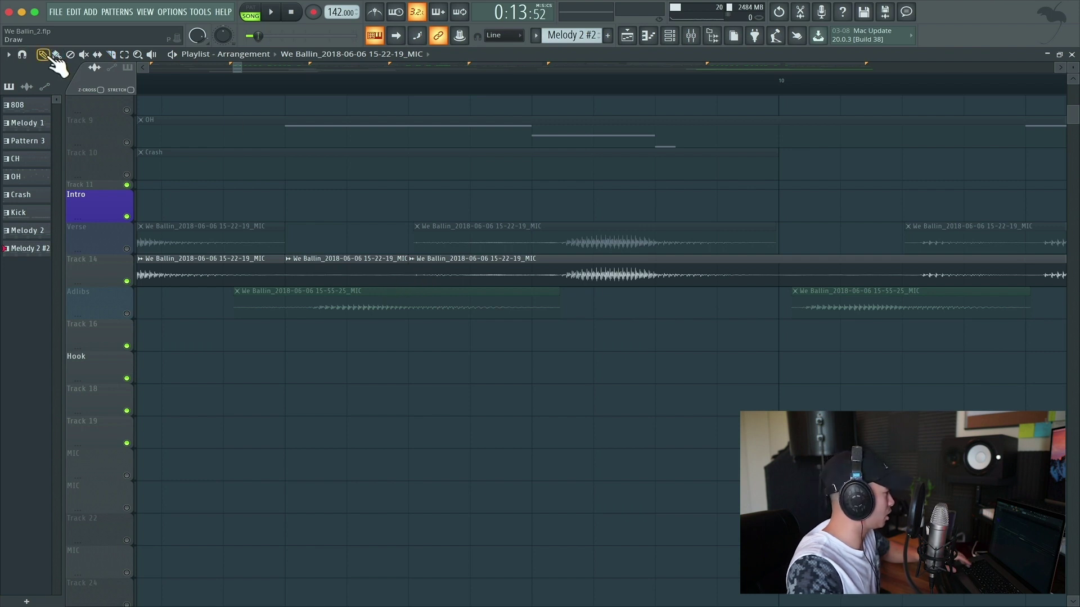
pyautogui.rightClick(348, 272)
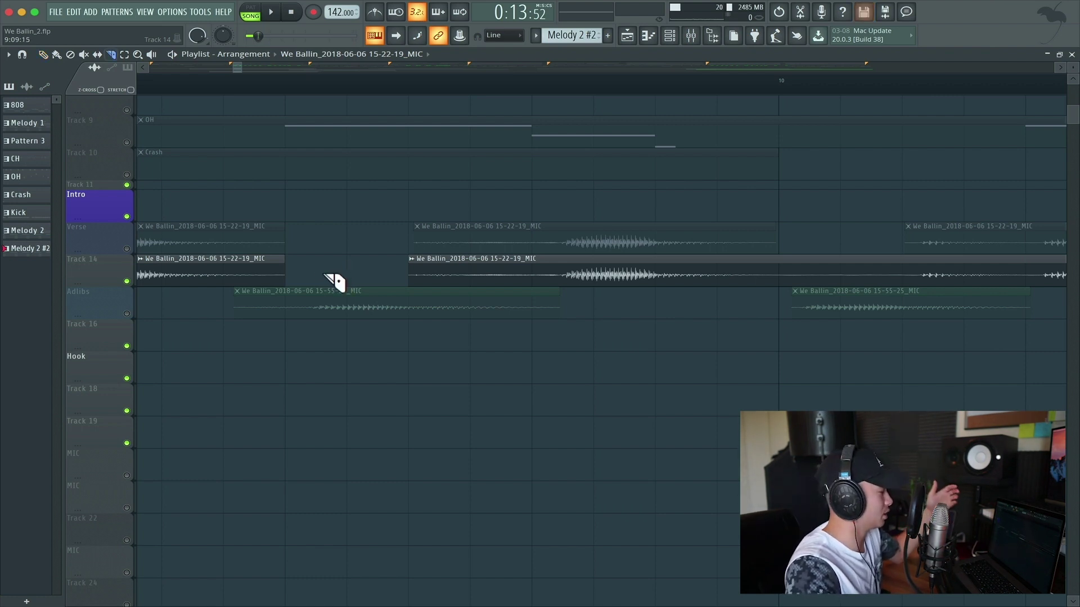
pyautogui.click(112, 55)
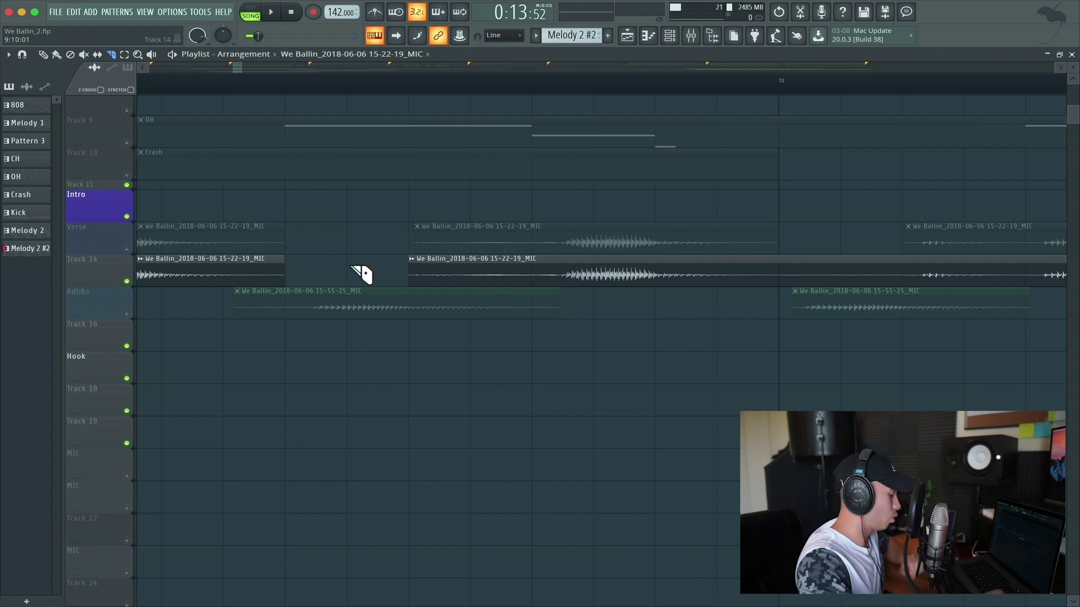
pyautogui.hotkey('shift', 'p')
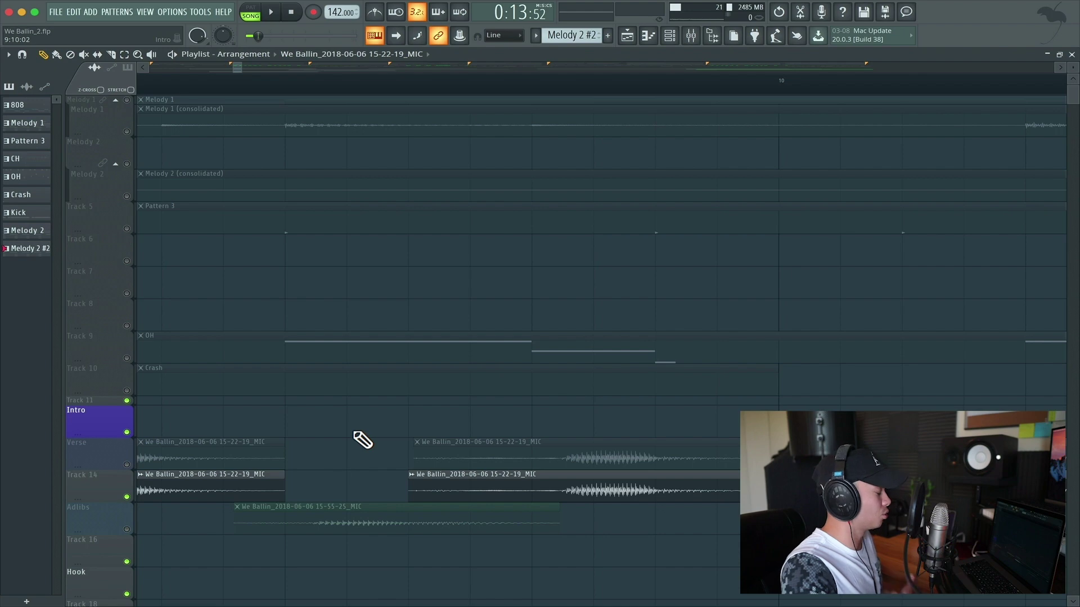
pyautogui.press('c')
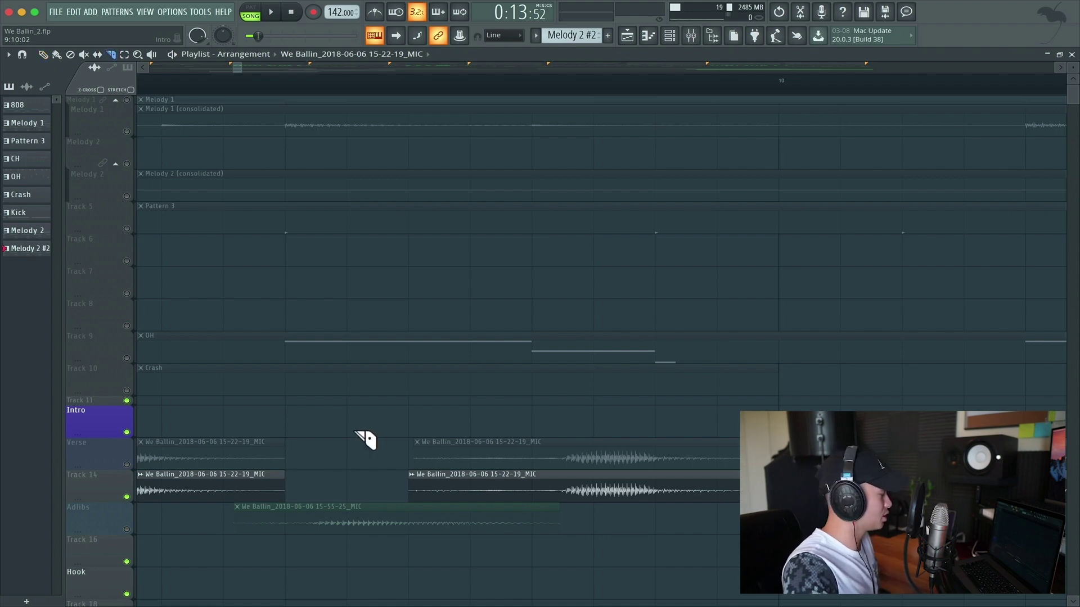
pyautogui.press('p')
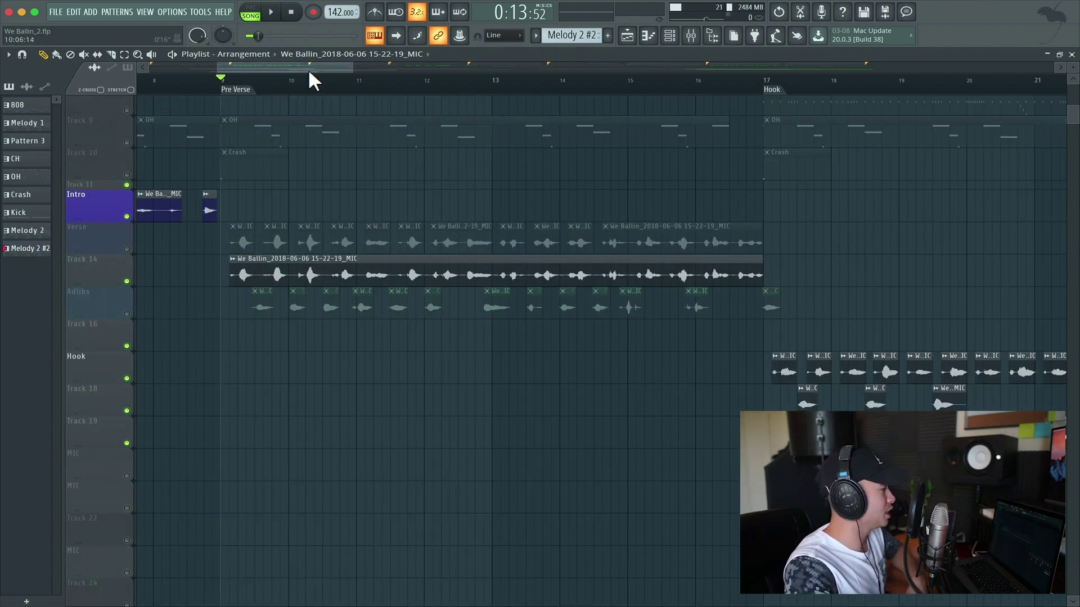
# - Zoom the Playlist out to show bars 1–24, from the Intro through the Pre Verse and Hook
pyautogui.scroll(1, 308, 84)
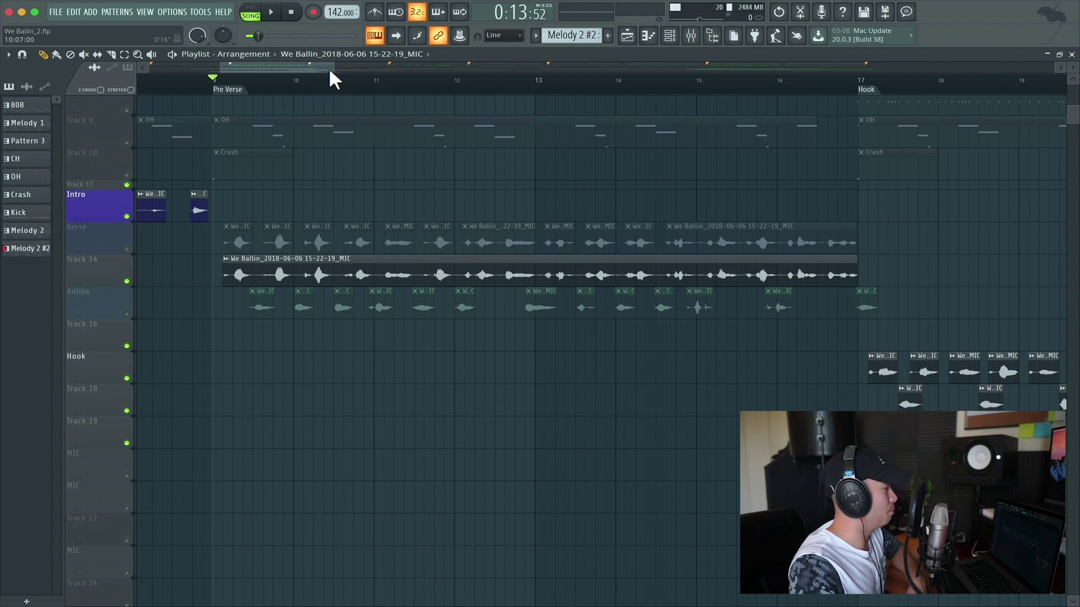
pyautogui.moveTo(339, 69)
pyautogui.mouseDown()
pyautogui.moveTo(351, 70)
pyautogui.moveTo(323, 71)
pyautogui.moveTo(433, 68)
pyautogui.moveTo(287, 72)
pyautogui.moveTo(344, 73)
pyautogui.mouseUp()
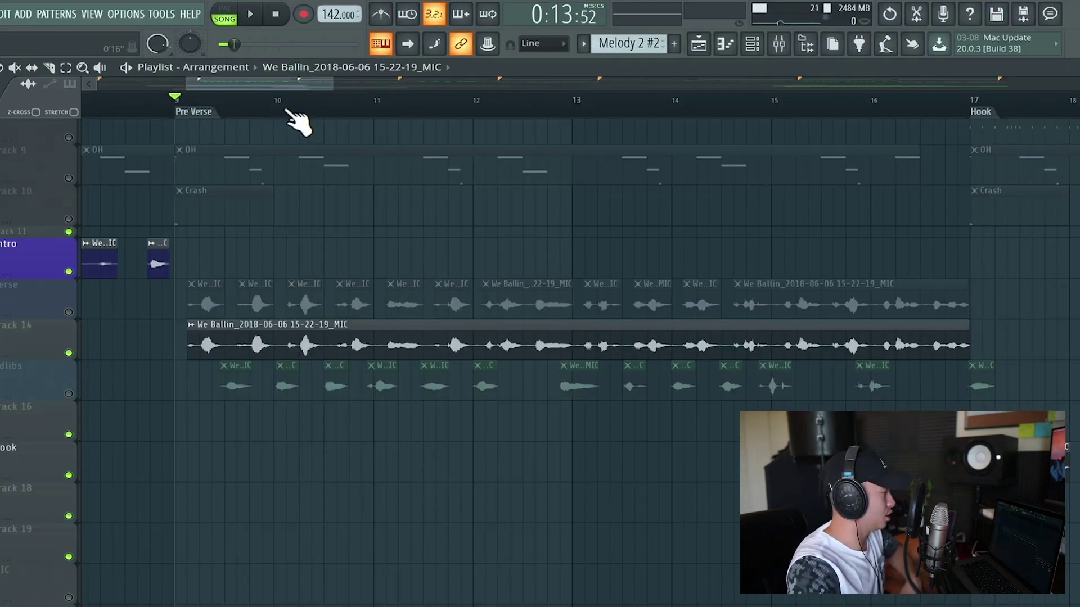
pyautogui.scroll(2, 279, 87)
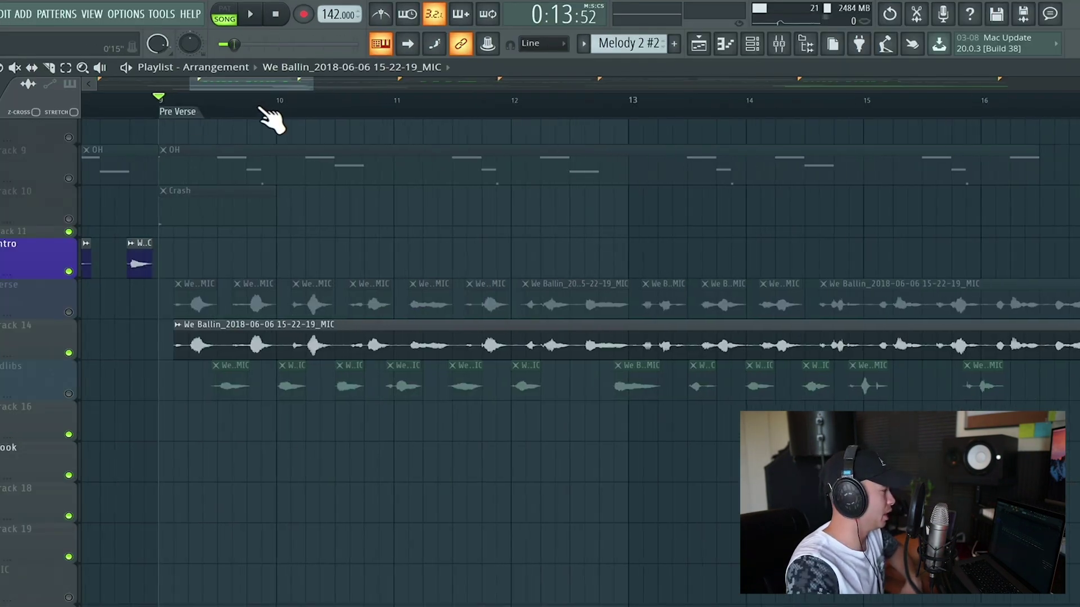
pyautogui.scroll(3, 269, 117)
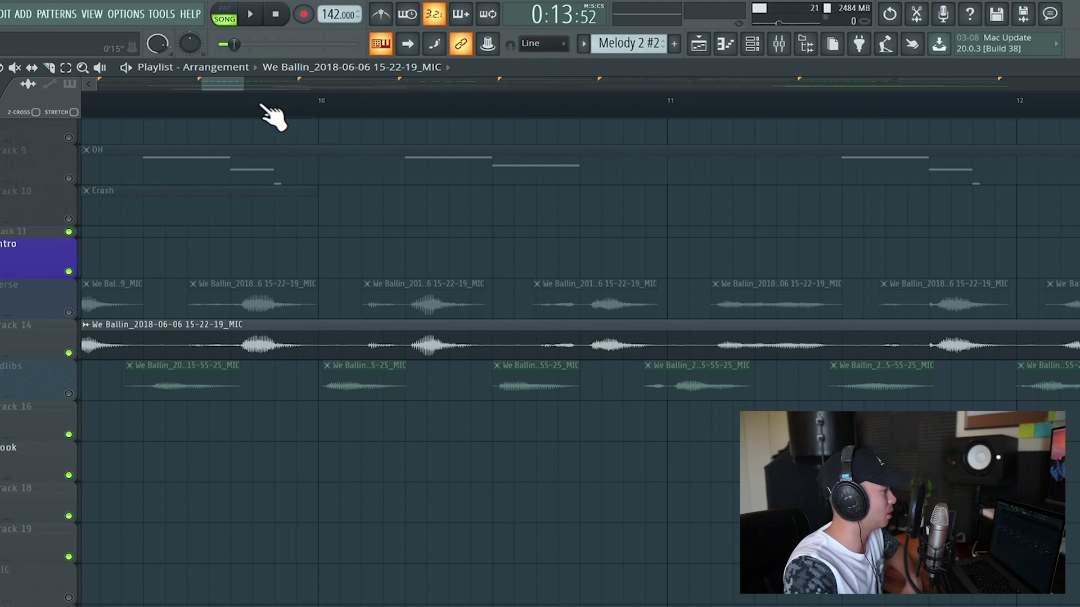
pyautogui.scroll(-4, 273, 114)
pyautogui.scroll(2, 242, 121)
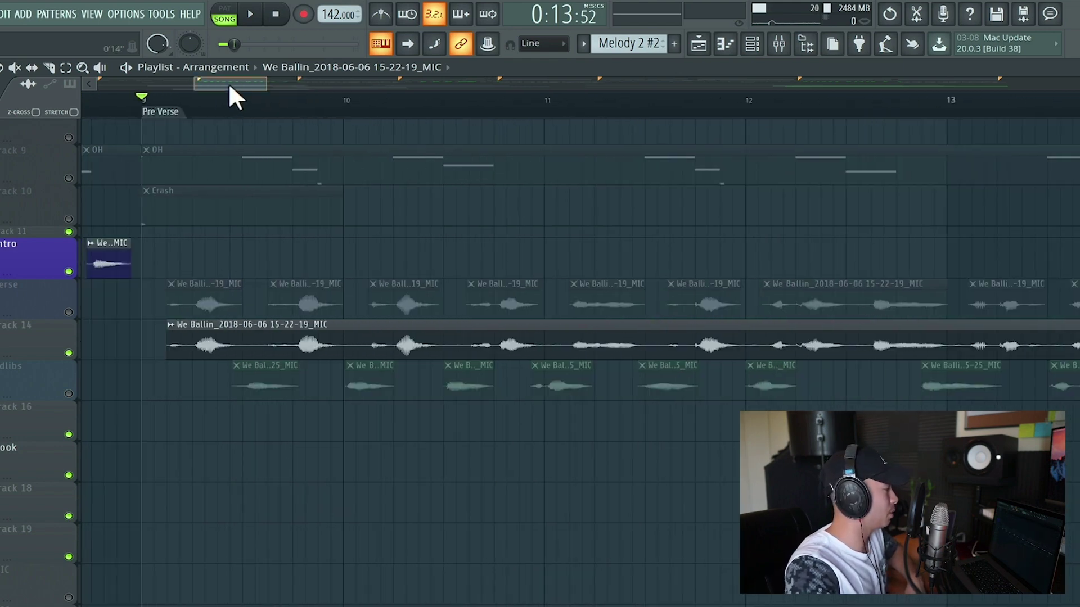
pyautogui.hscroll(3, 229, 82)
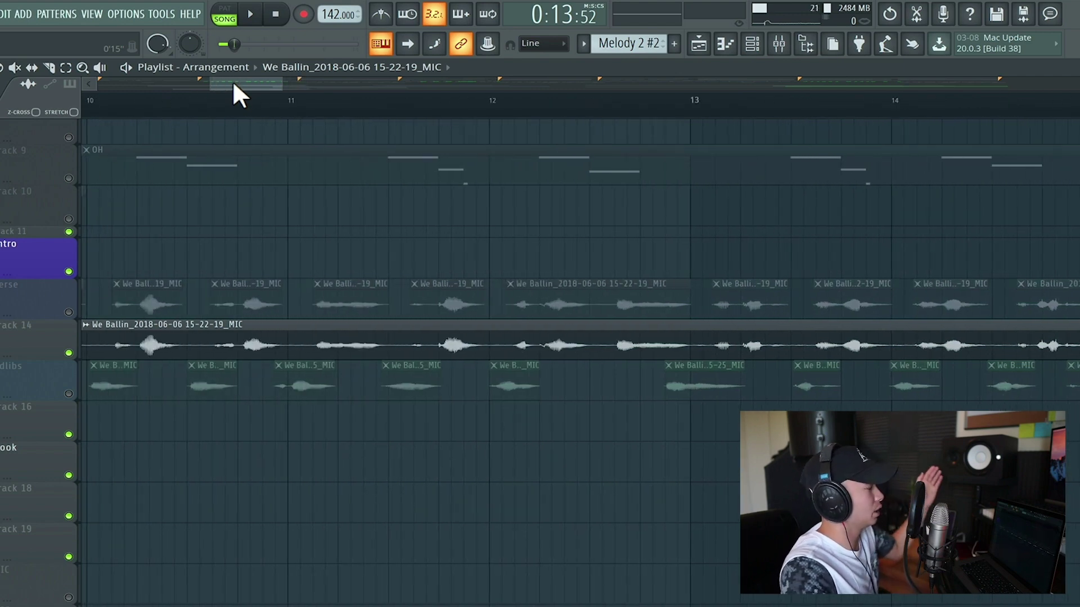
pyautogui.scroll(5, 208, 107)
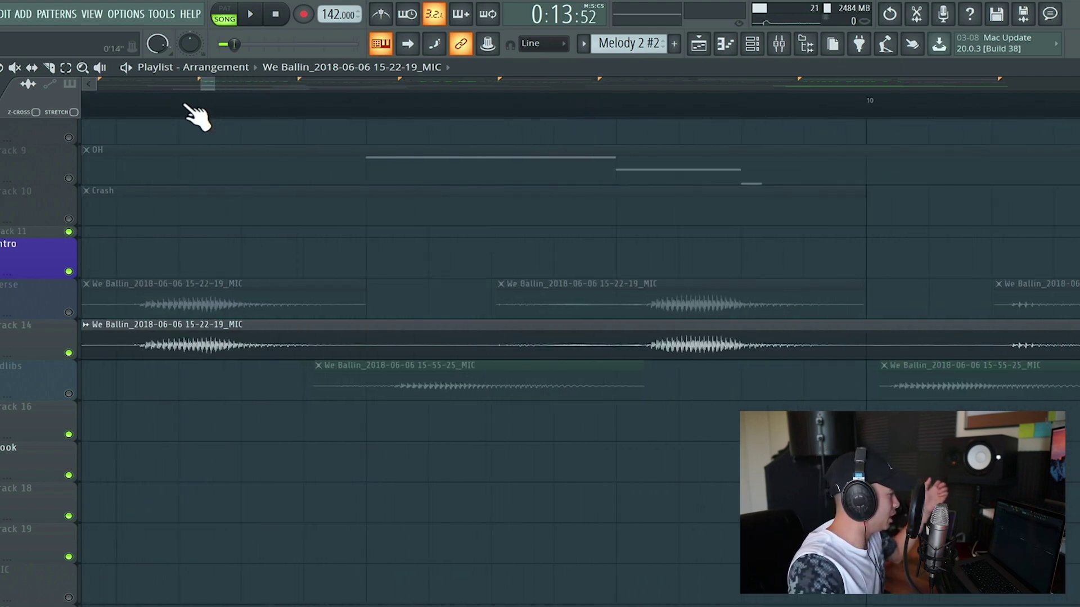
pyautogui.scroll(-5, 241, 88)
pyautogui.scroll(4, 227, 83)
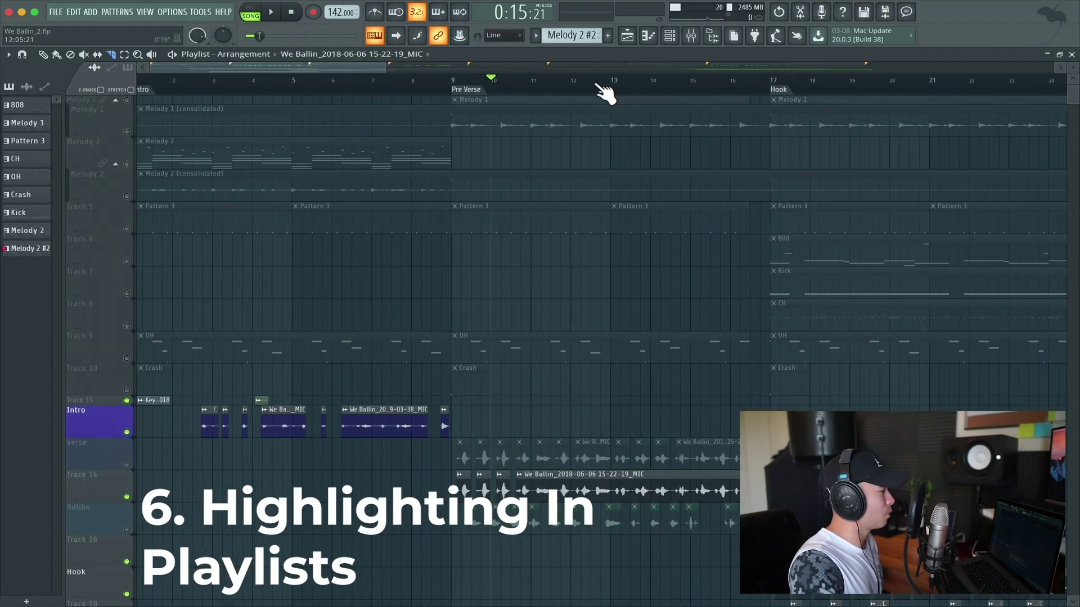
# - Zoom the Playlist in around bar 9 so bars 8–28 are framed
pyautogui.scroll(-1, 722, 96)
pyautogui.scroll(3, 533, 96)
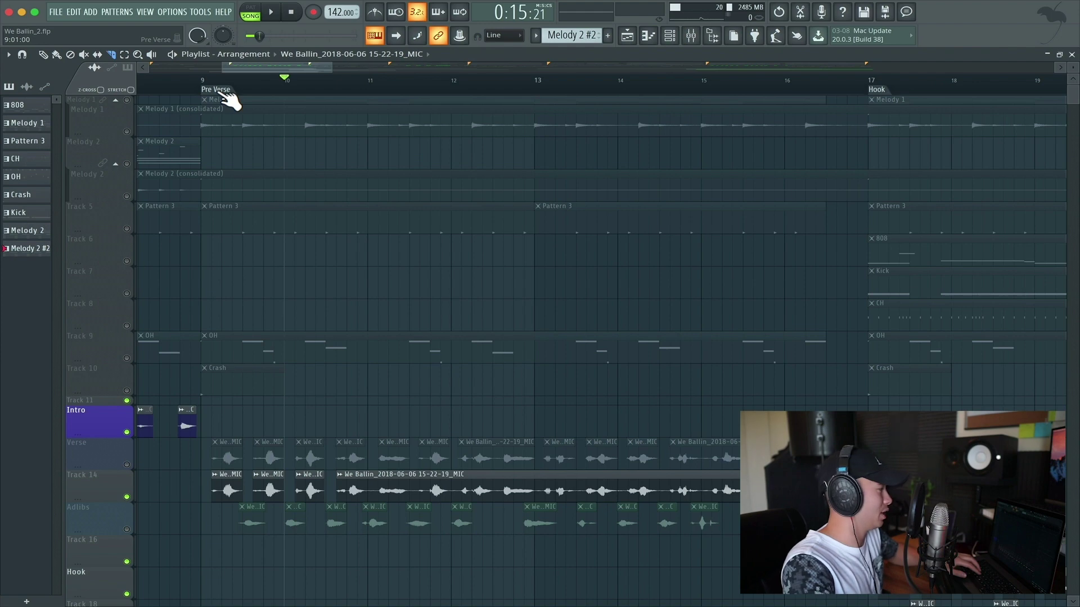
pyautogui.scroll(-3, 228, 100)
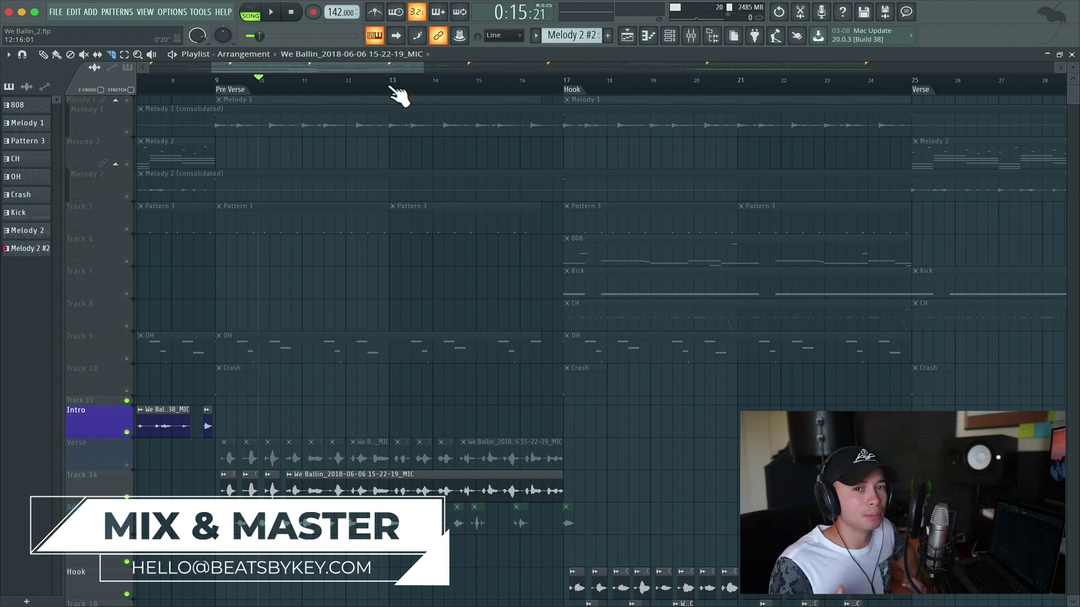
# - Select bars 9–17 from the Pre Verse ruler marker after briefly trying the Hook (bars 17–25), then zoom the playlist
pyautogui.click(240, 89)
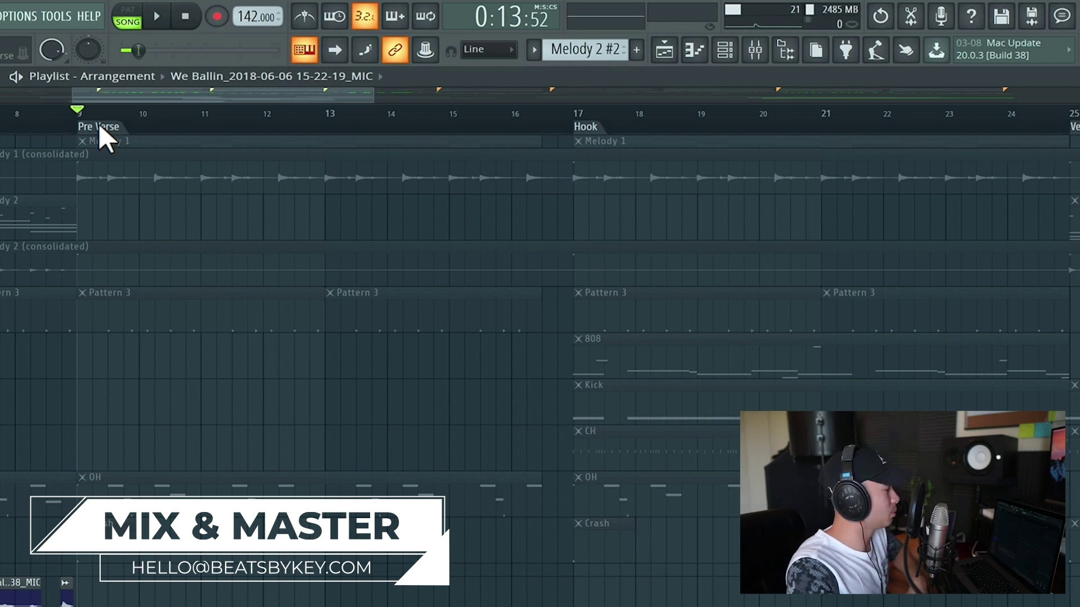
pyautogui.click(98, 123)
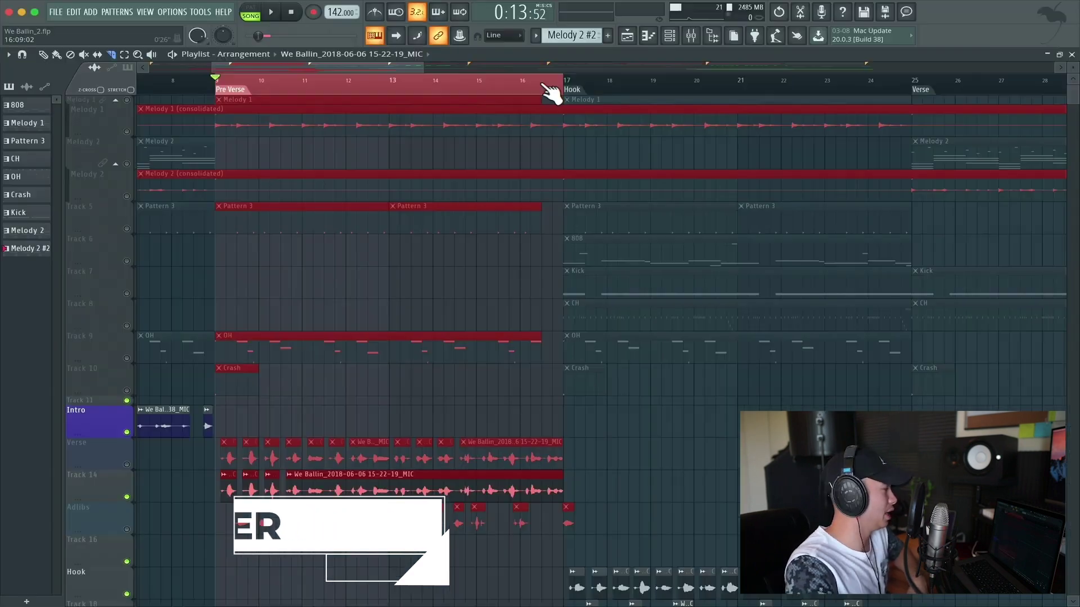
pyautogui.click(582, 91)
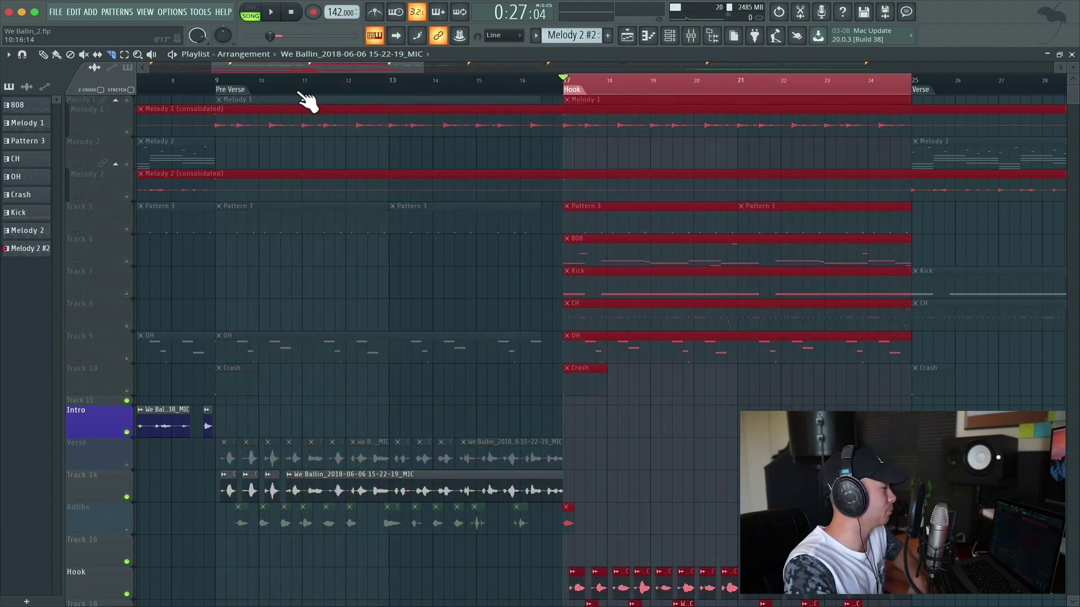
pyautogui.click(375, 93)
pyautogui.scroll(-2, 367, 90)
pyautogui.scroll(1, 367, 90)
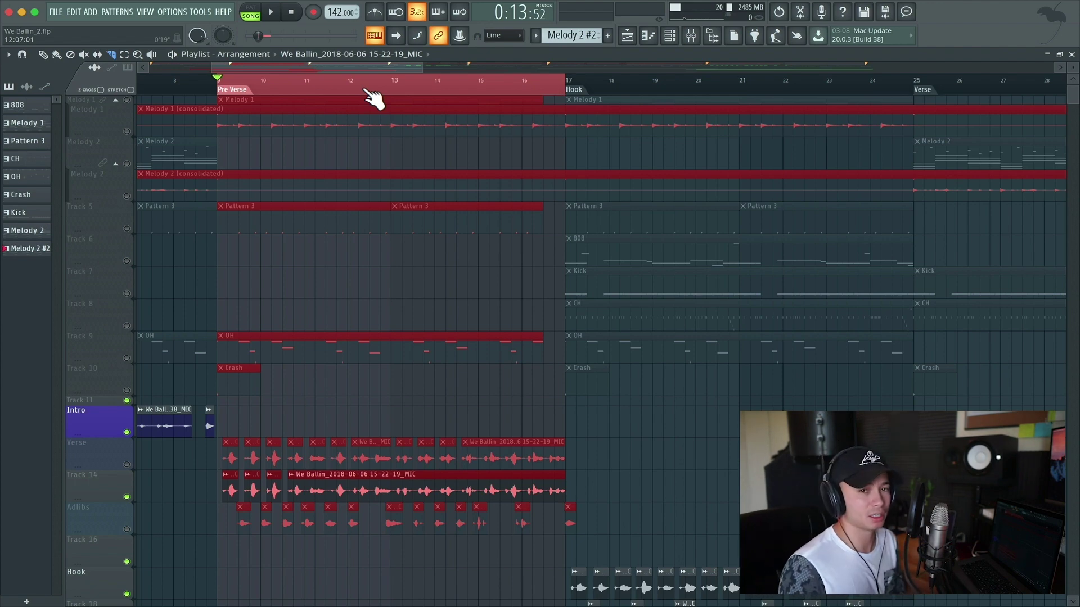
pyautogui.scroll(-1, 368, 96)
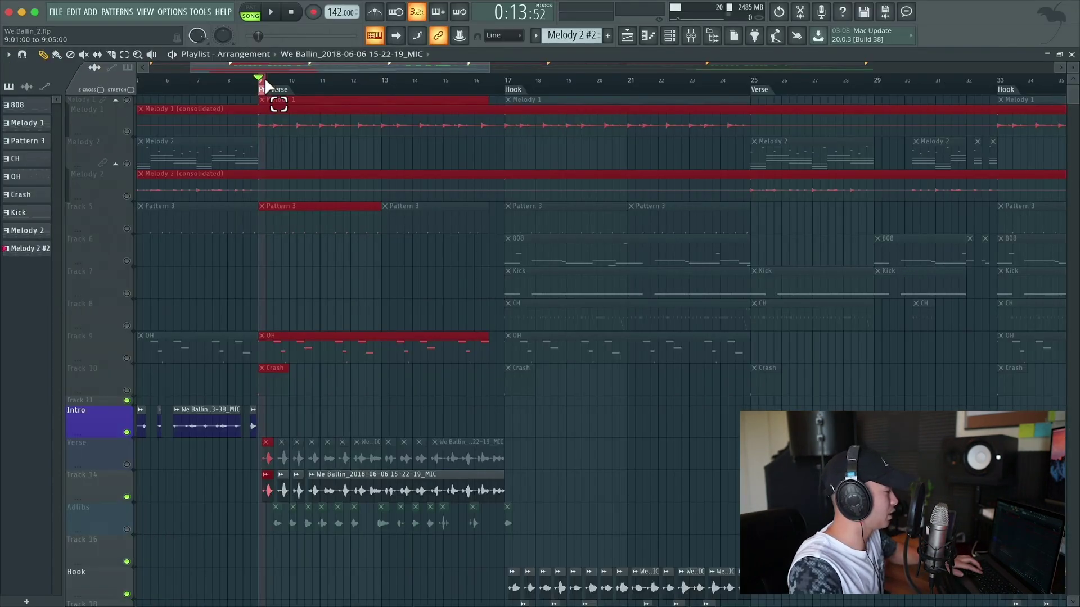
pyautogui.moveTo(266, 86); pyautogui.dragTo(550, 87)
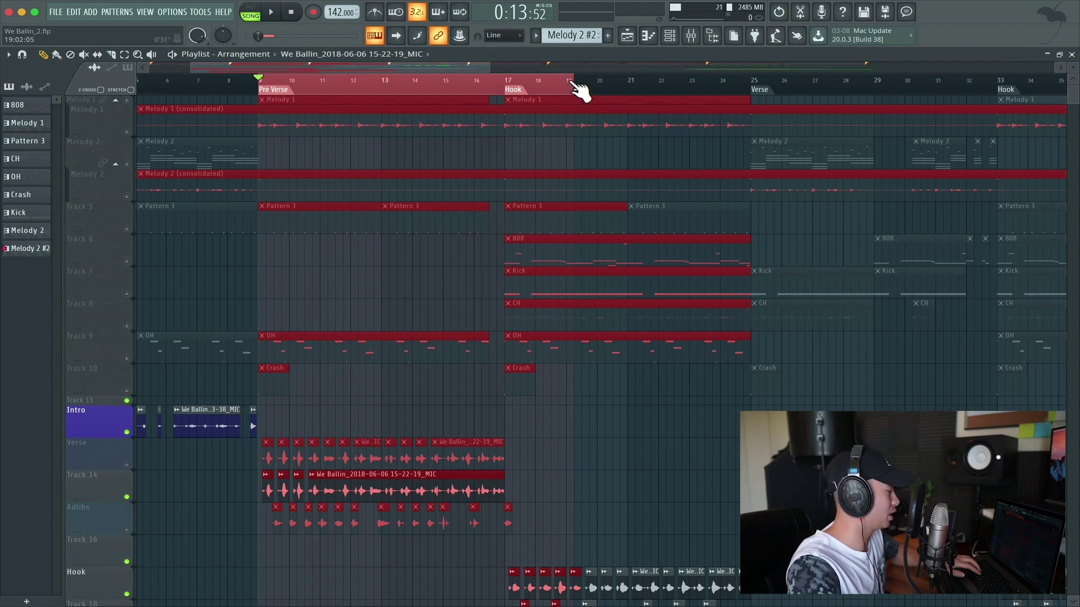
pyautogui.click(263, 84)
pyautogui.moveTo(263, 83); pyautogui.dragTo(561, 82)
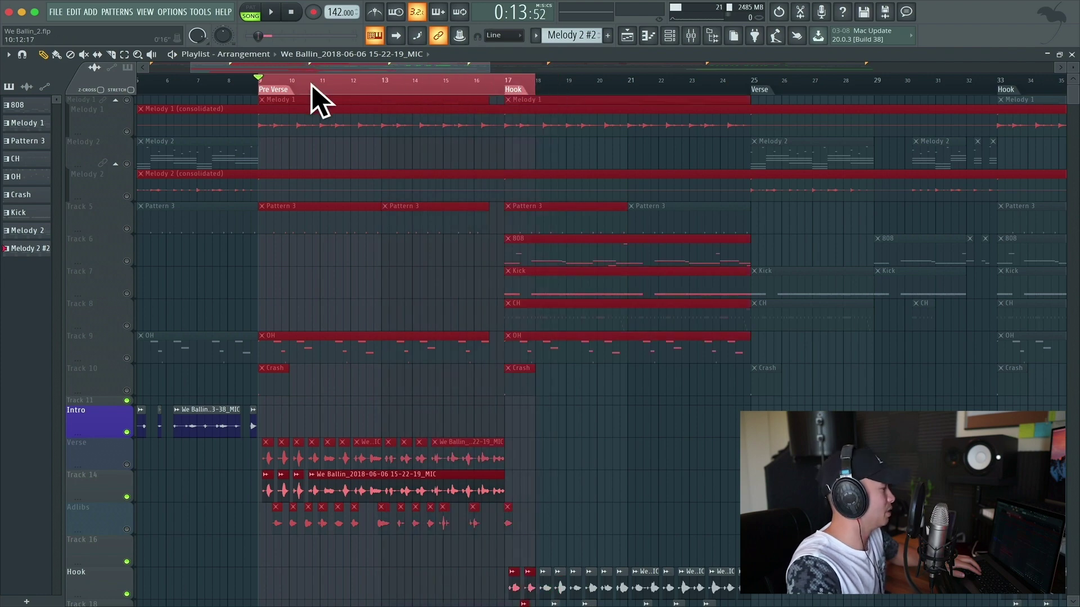
pyautogui.moveTo(270, 86); pyautogui.dragTo(547, 82)
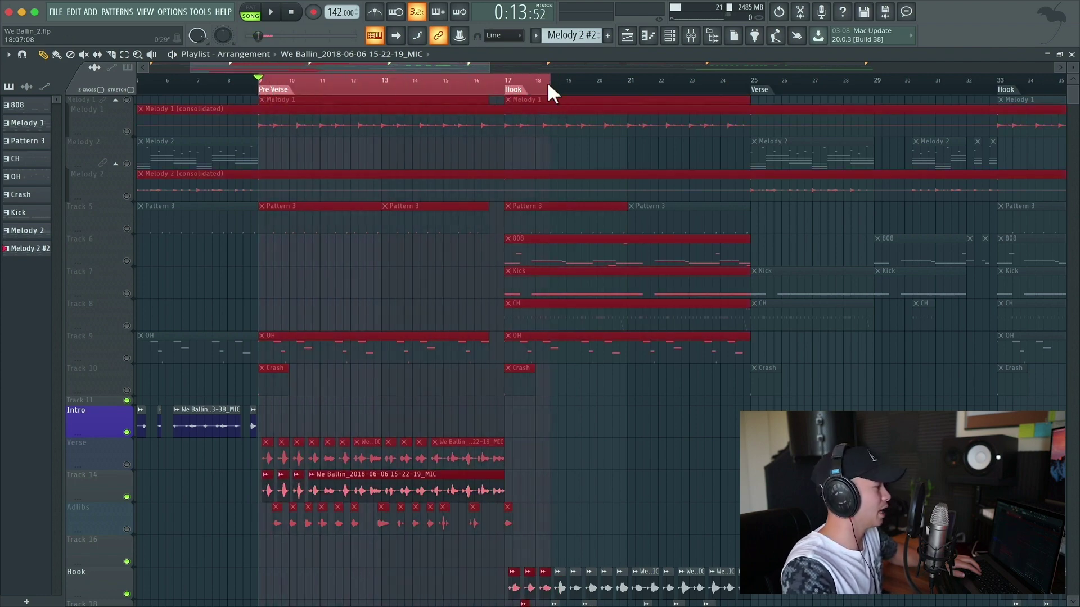
pyautogui.click(543, 79)
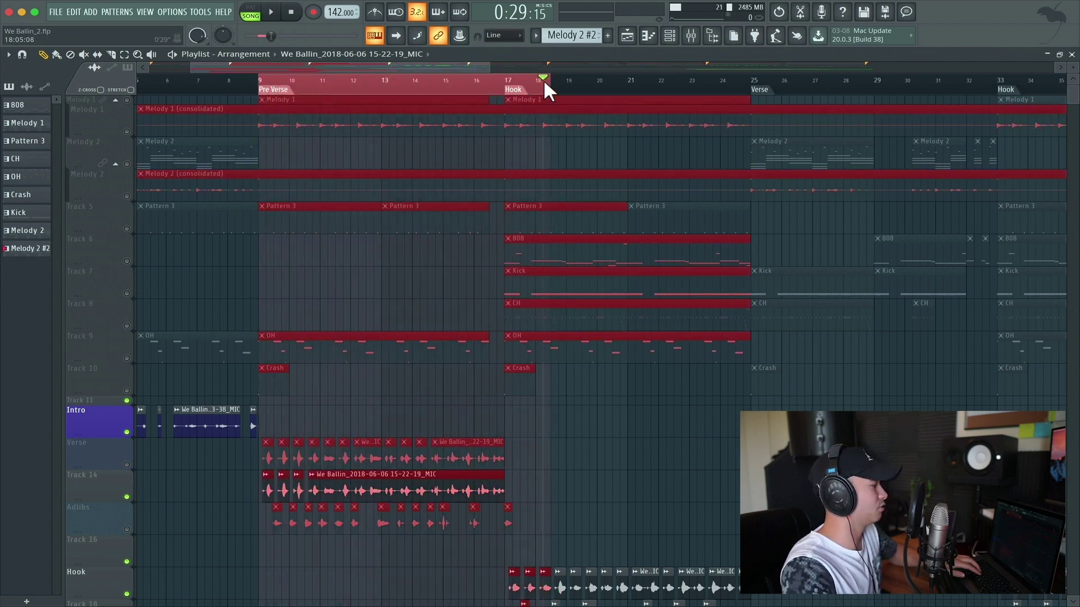
# - Drag a ruler selection starting at bar 9 and pull its end back to bar 17
pyautogui.click(260, 77)
pyautogui.moveTo(260, 80); pyautogui.dragTo(578, 94)
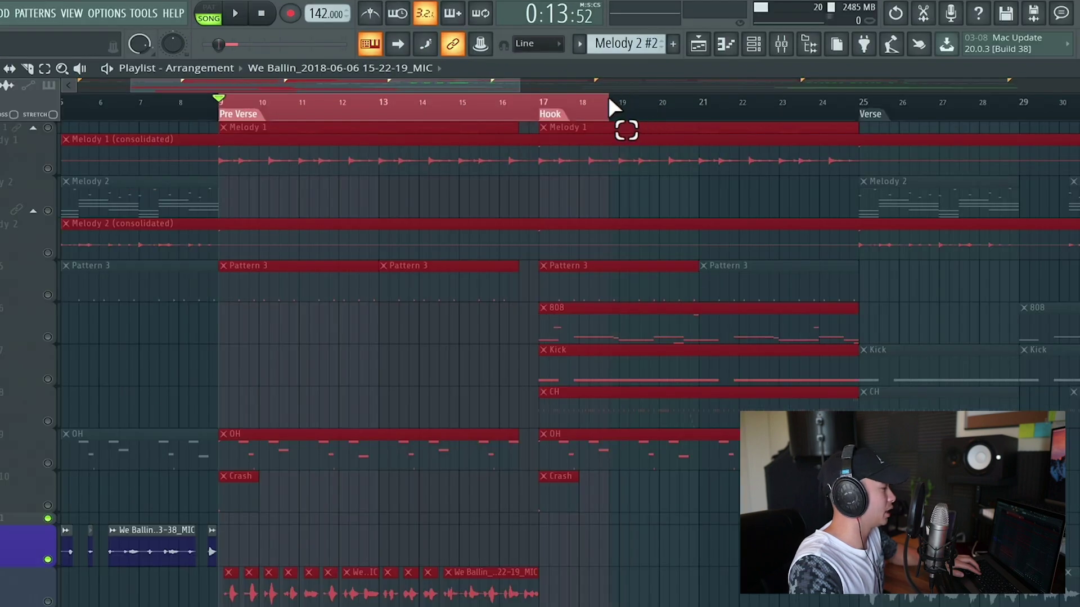
pyautogui.moveTo(591, 94); pyautogui.dragTo(542, 97)
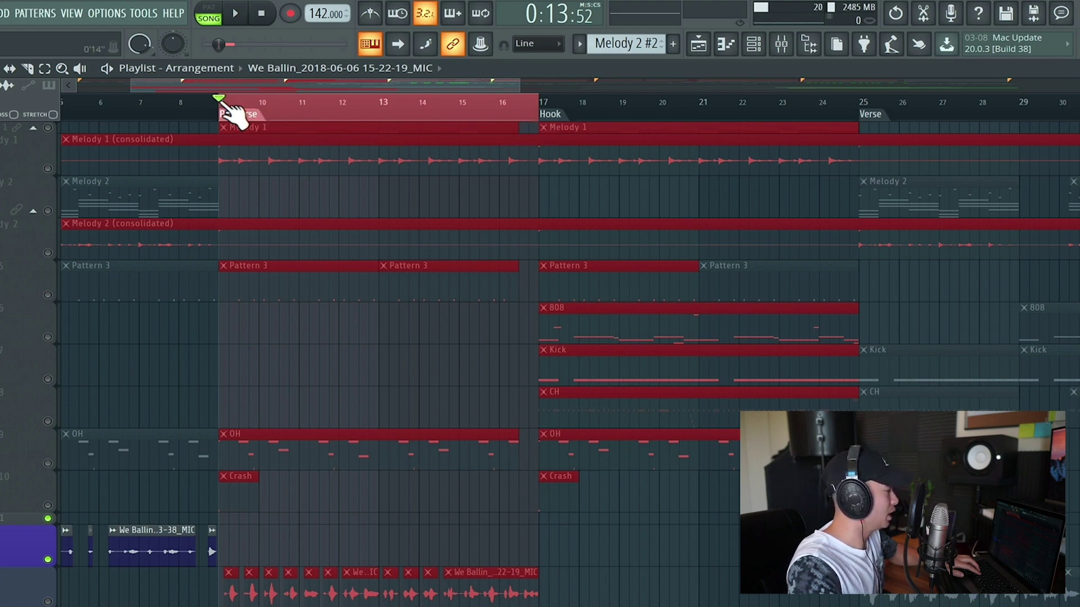
# - Redraw and adjust the selection edges so it runs from the Pre Verse start to bar 17, adding no markers
pyautogui.moveTo(221, 106); pyautogui.dragTo(162, 109)
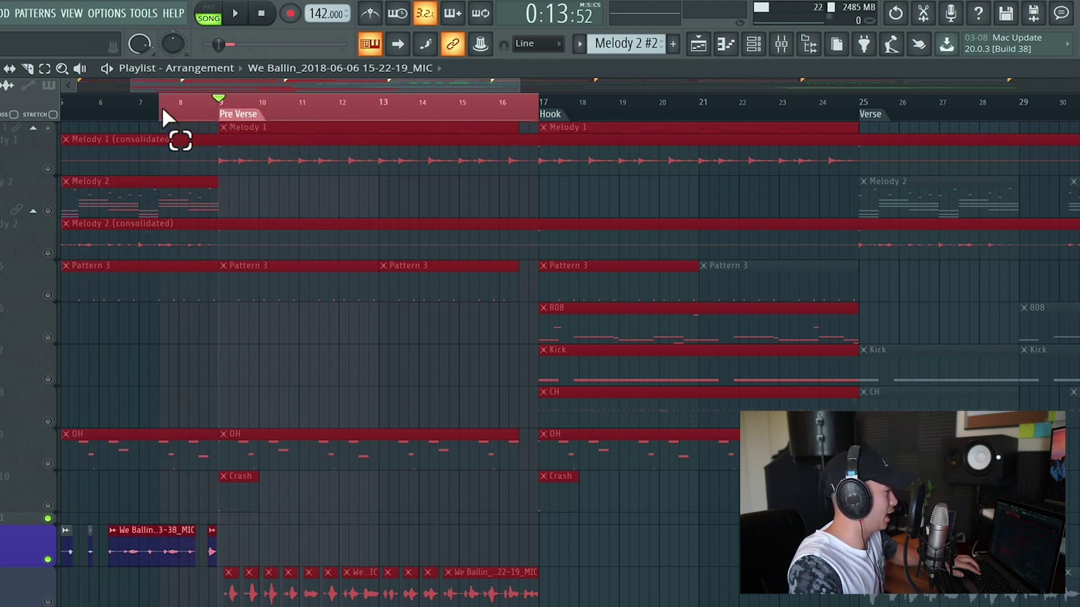
pyautogui.moveTo(541, 106); pyautogui.dragTo(628, 112)
pyautogui.moveTo(540, 105); pyautogui.dragTo(179, 107)
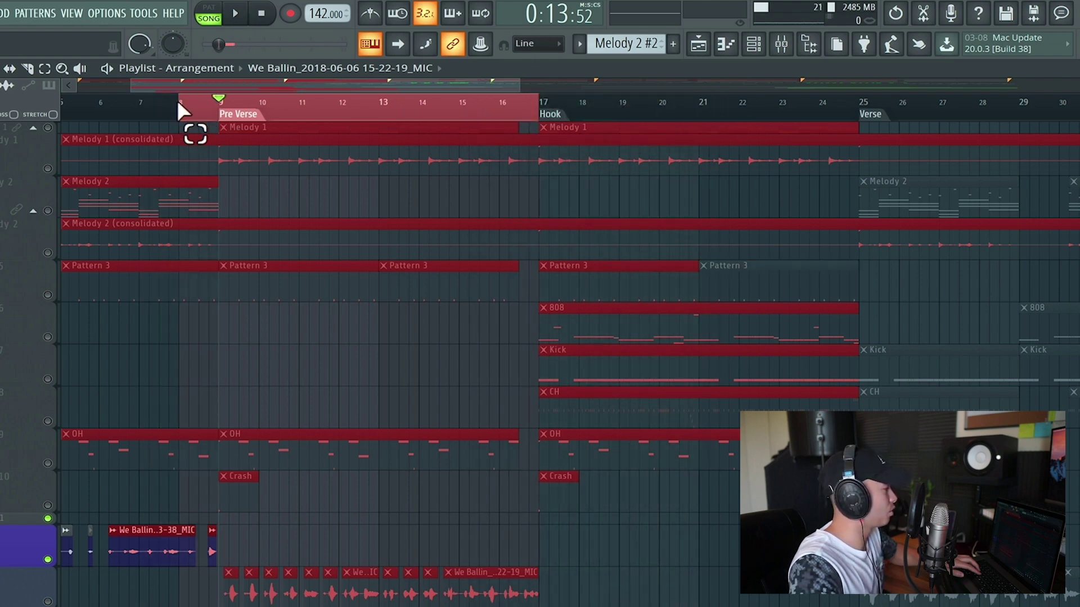
pyautogui.rightClick(135, 113)
pyautogui.click(119, 110)
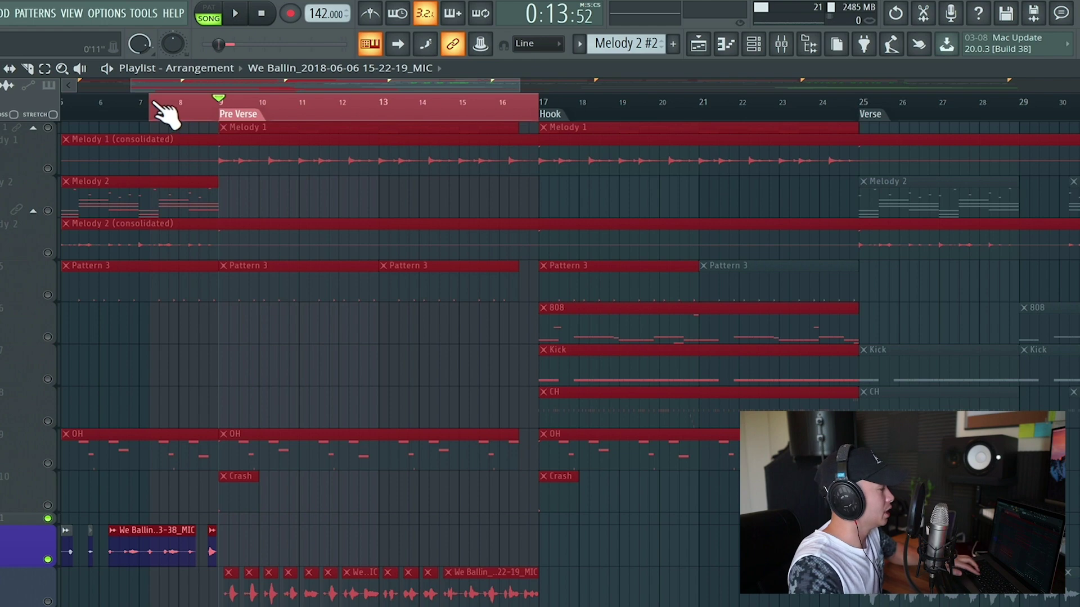
pyautogui.moveTo(158, 101); pyautogui.dragTo(219, 104)
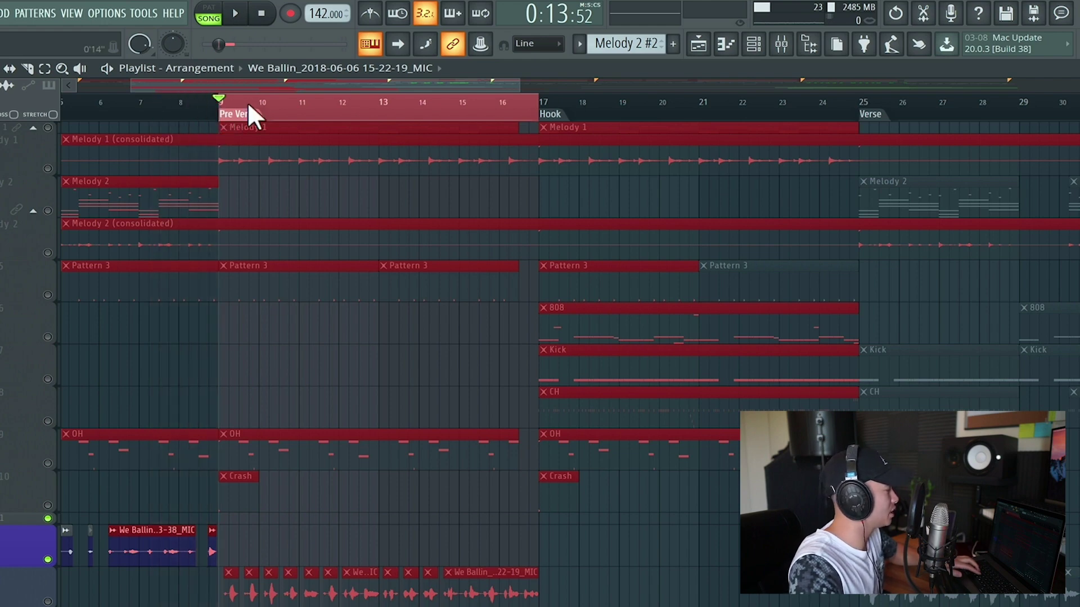